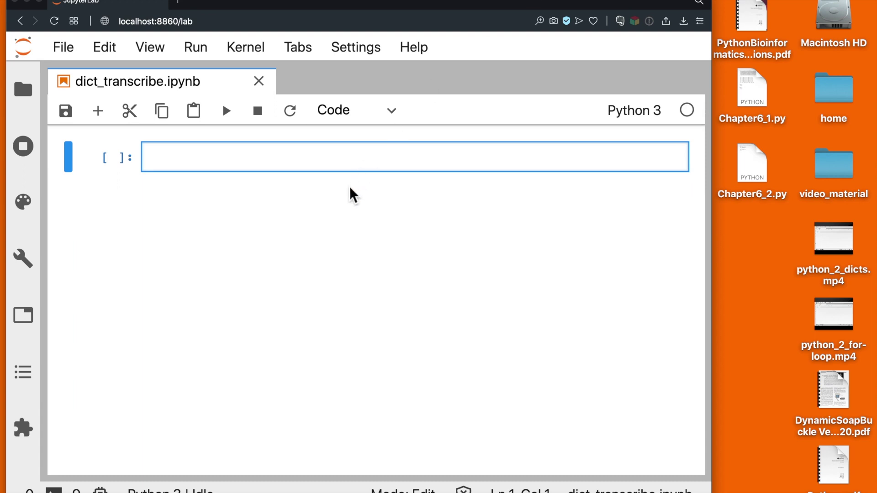
Step: Open the cell type dropdown for the empty first cell of dict_transcribe.ipynb
left_click(396, 122)
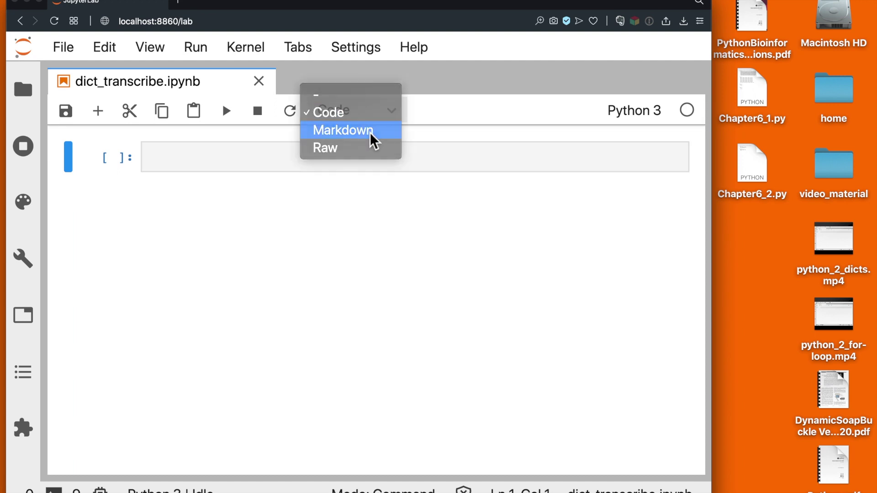
Step: Turn the first cell into Markdown holding the pasted DNA-to-mRNA task and render it
left_click(369, 133)
left_click(333, 162)
type("Given a DNA sequence, e.g. 'GCTGCCGGGACGGGTCCAAGATGG':  generate the corresponding mRNA sequence using a dictionary")
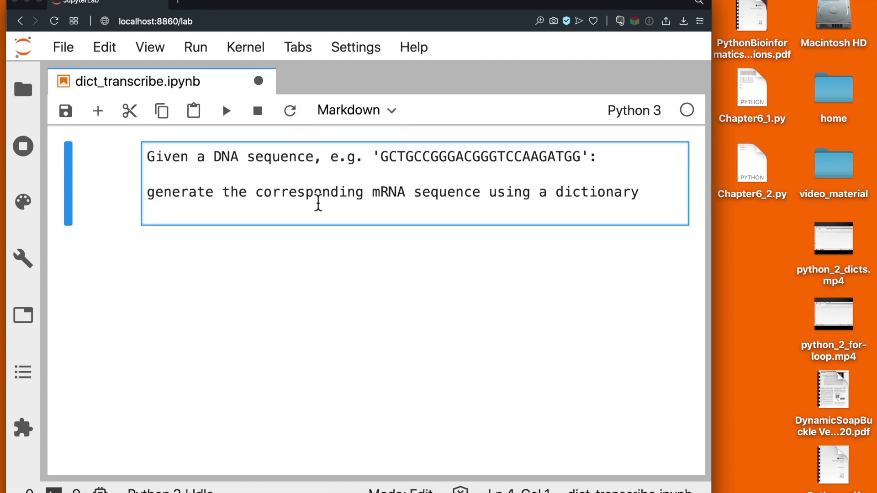
key("shift+Return")
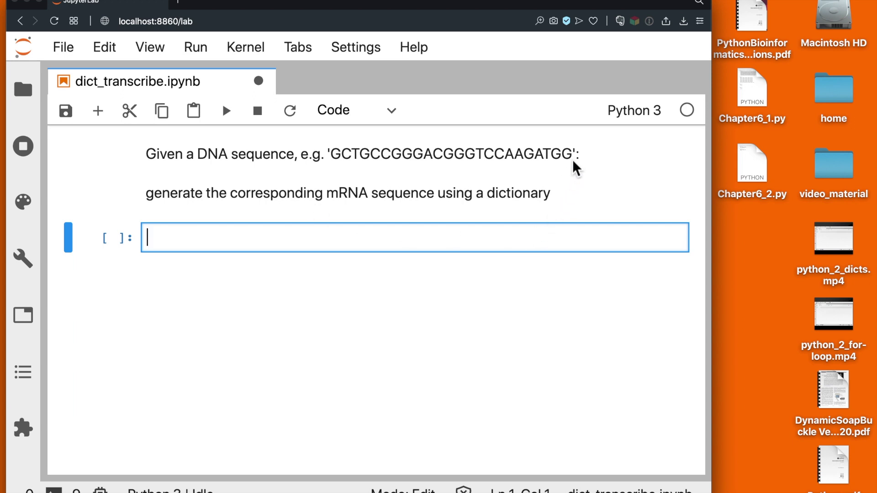
left_click_drag(572, 159, 393, 157)
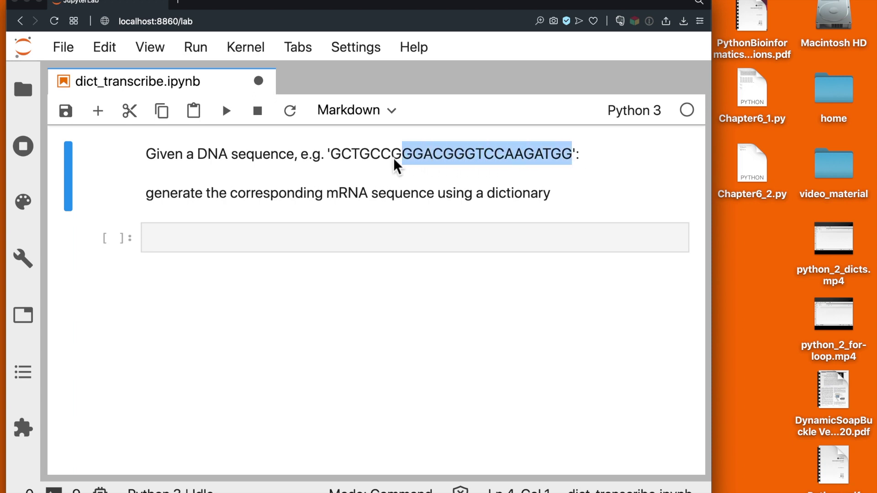
Step: Assign the copied DNA string to sequence, echo it, and run the cell
left_click_drag(331, 155, 332, 155)
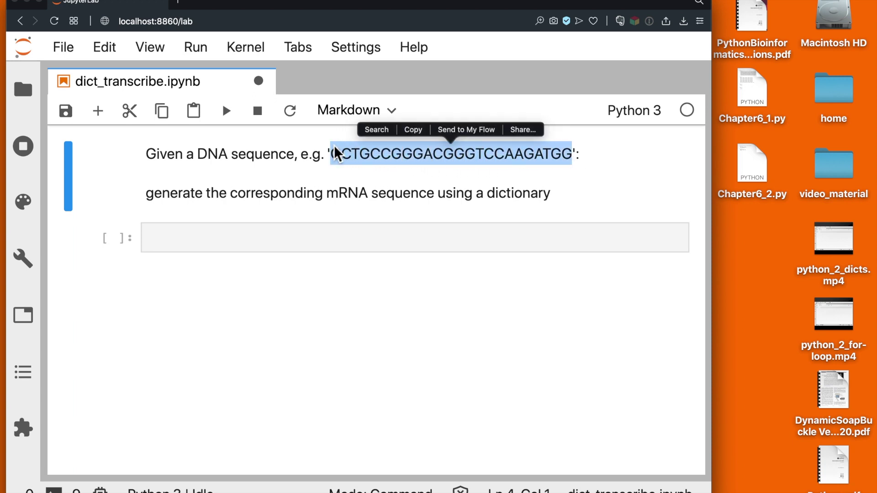
left_click(294, 238)
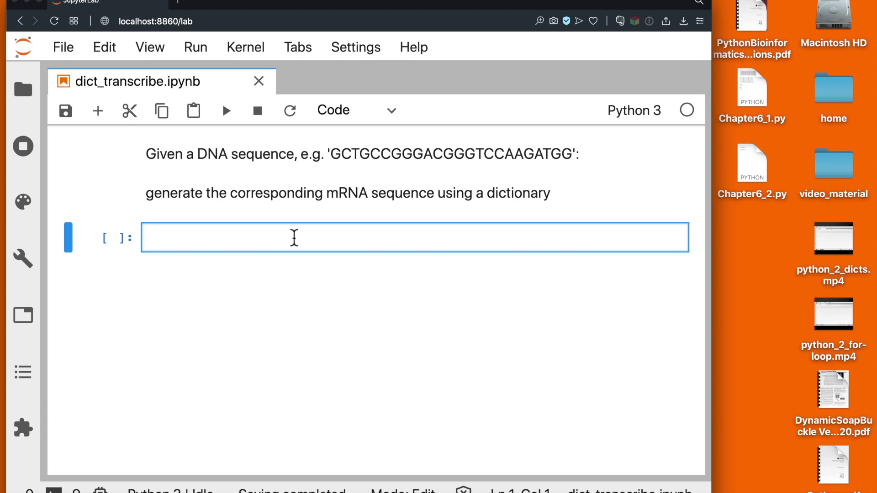
type("sequ")
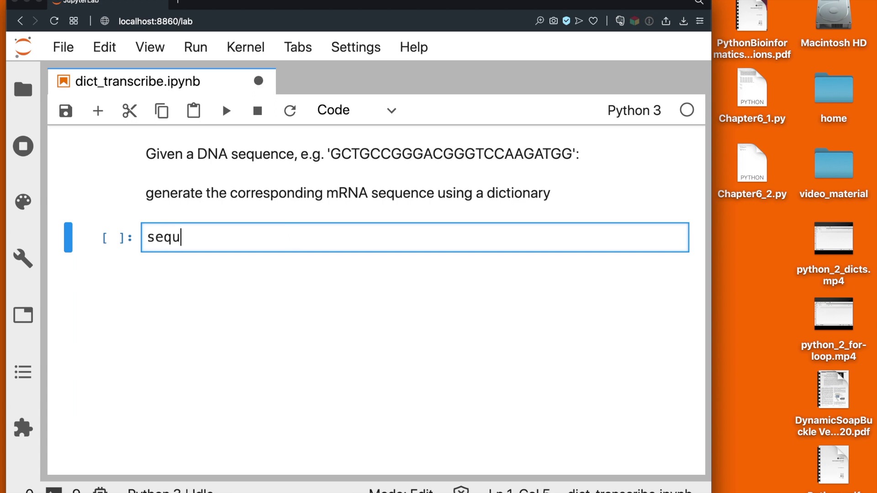
type("ence")
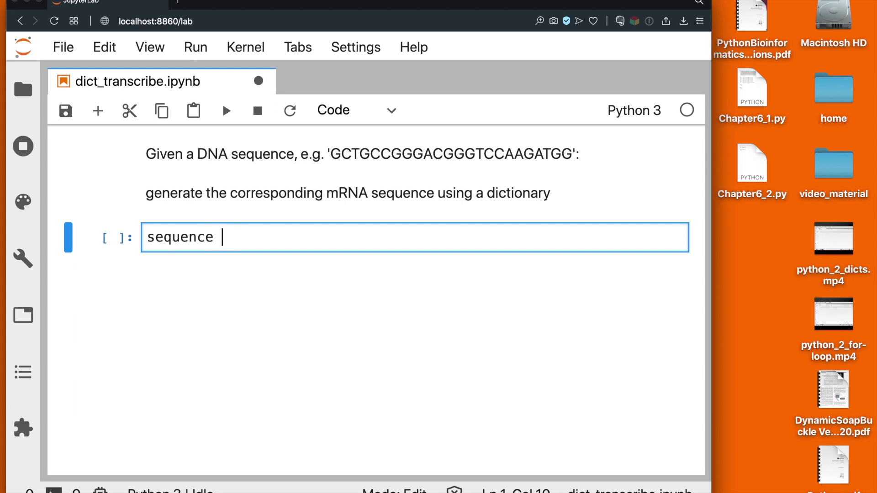
type(" = ''")
key("Left")
type("GCTGCCGGGACGGGTCCAAGATGG")
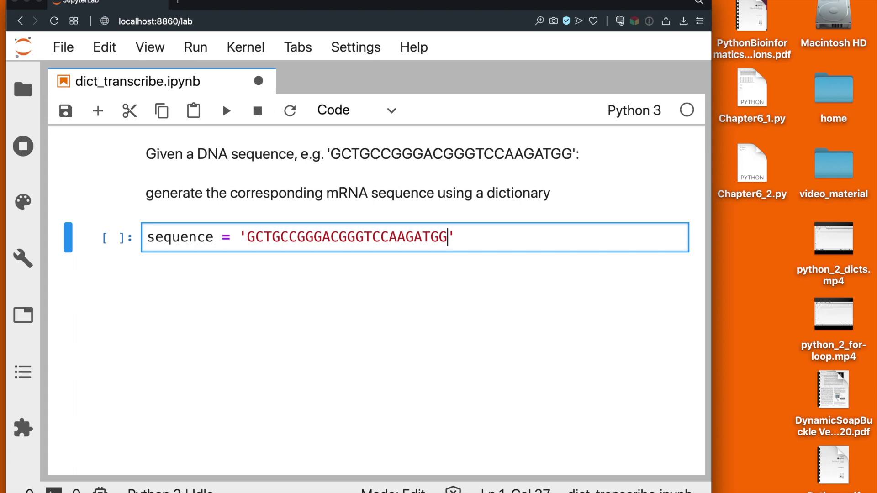
key("Right")
key("Return")
key("Return")
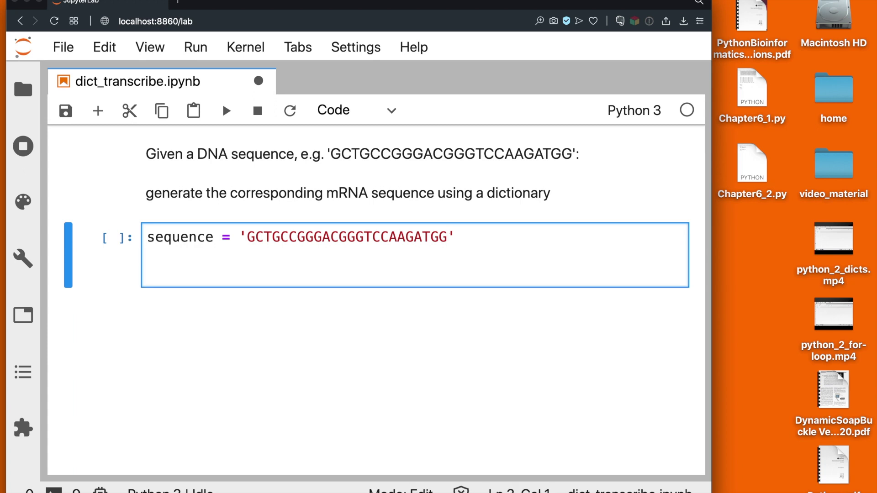
type("sequence")
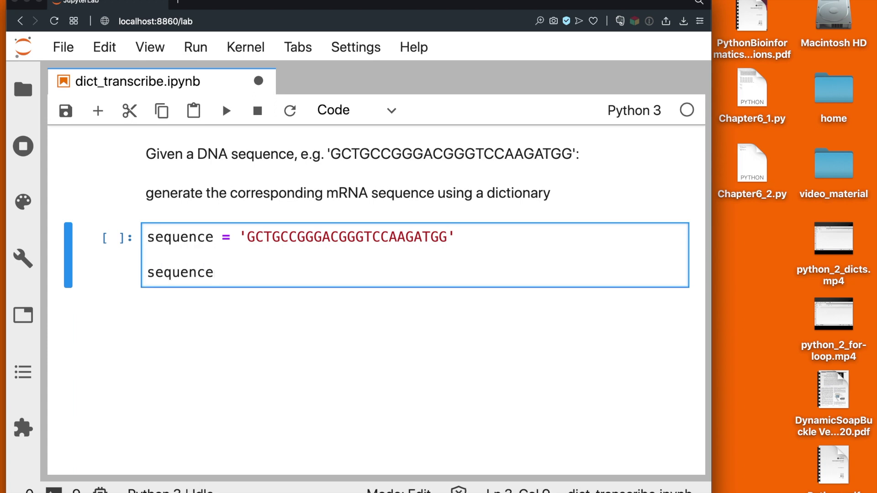
key("shift+Return")
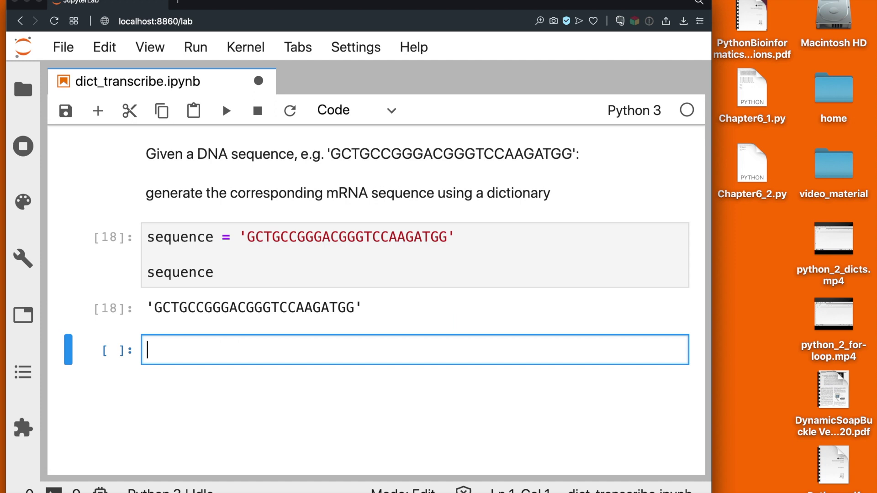
type("dna")
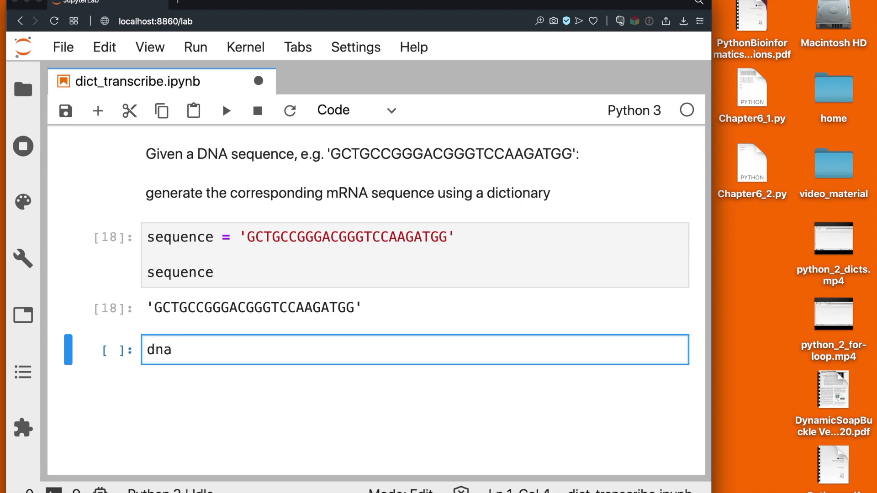
type("2rna ")
type("= ")
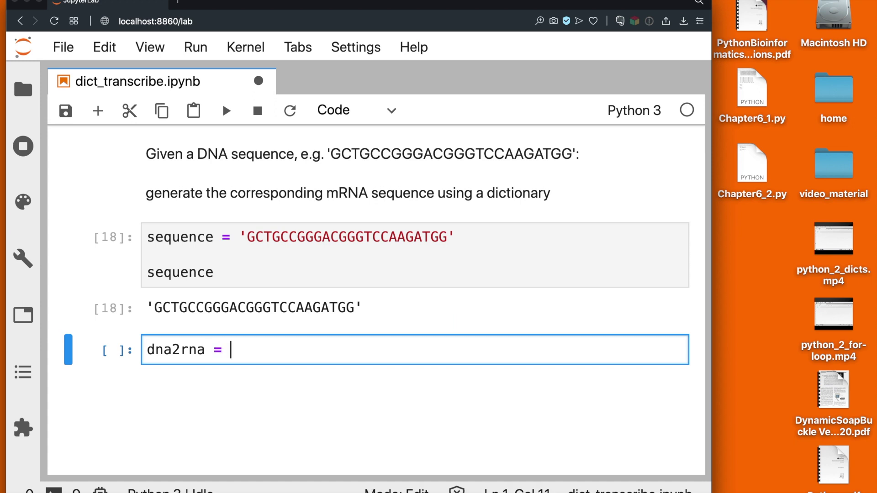
type("{")
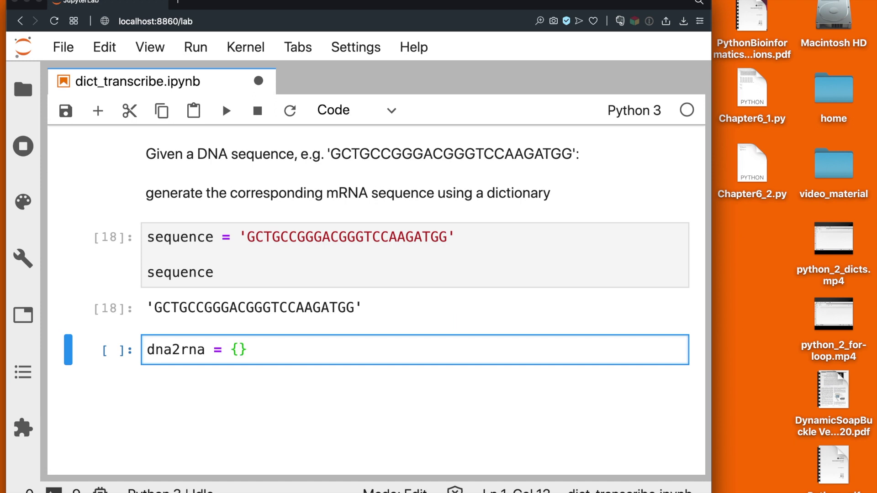
type("'A")
type("'")
type(": ")
type("'")
type("U")
Step: Type the dna2rna entries A→U, T→A and C→G
key("Right")
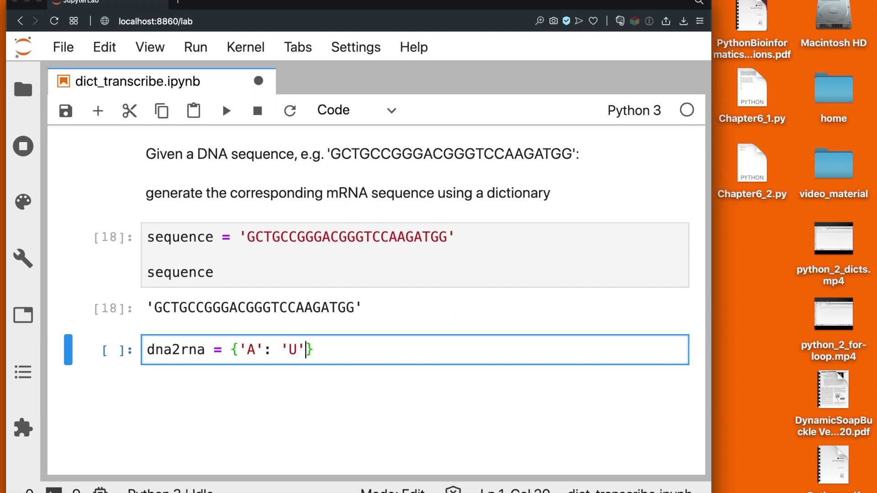
type(", ")
type("''")
key("Left")
type("T")
key("Right")
type(": ")
type("''")
type("A")
key("Right")
type(", ")
type("''")
key("Left")
type("C")
key("Right")
type(": ''")
key("Left")
type("G")
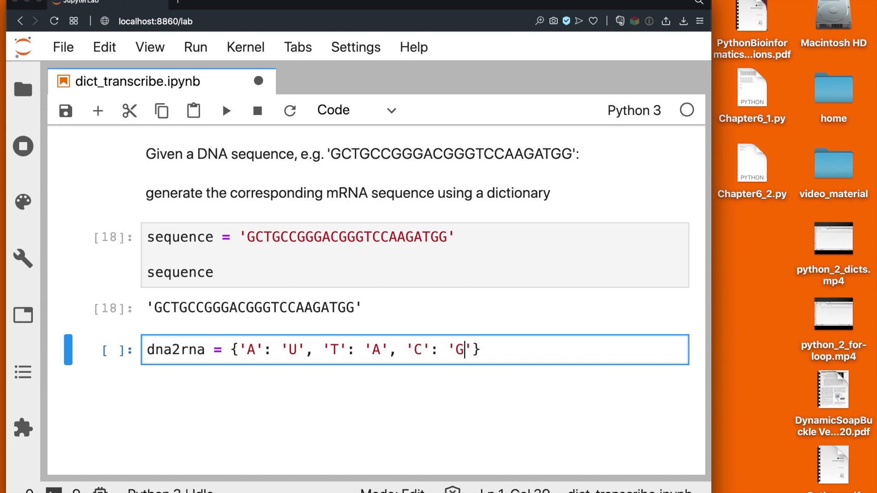
Step: Add the G→C entry, close the dictionary, and run it with a dna2rna display line
key("Right")
type(", '")
type("G")
key("Right")
type(": ")
type("C")
key("BackSpace")
type("'")
type("C")
key("Right")
key("Right")
key("Return")
key("Return")
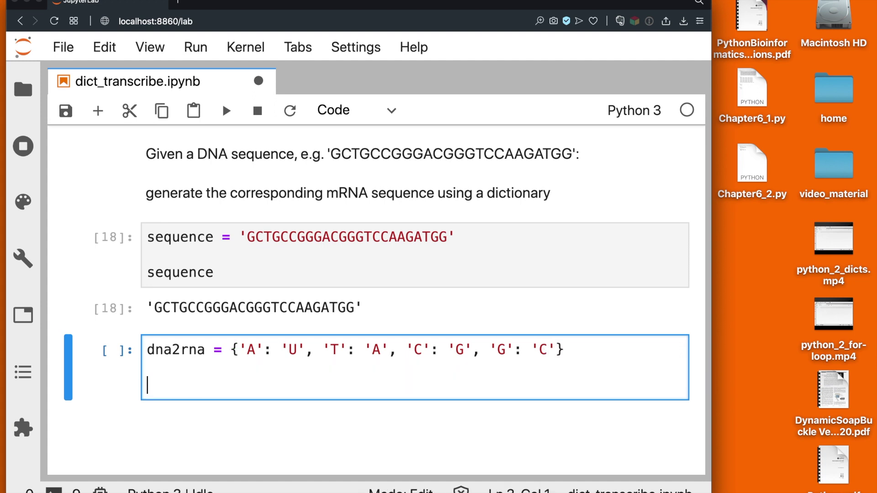
type("dna2rna")
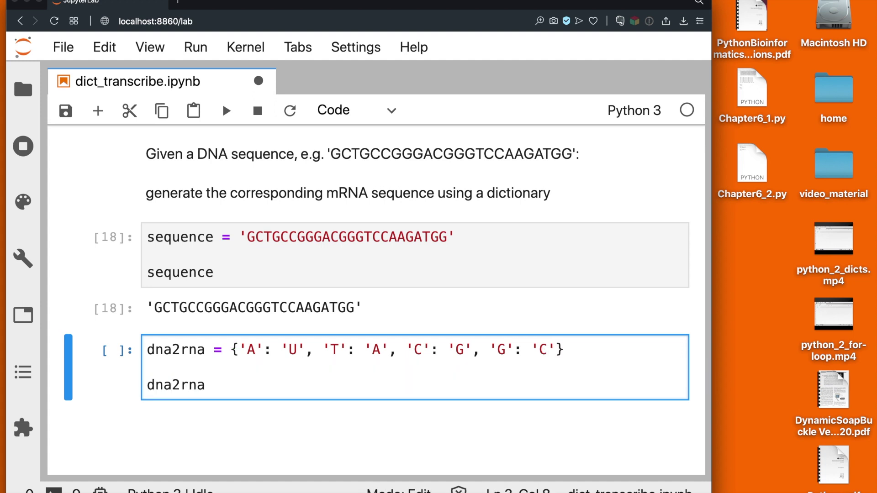
key("shift+Return")
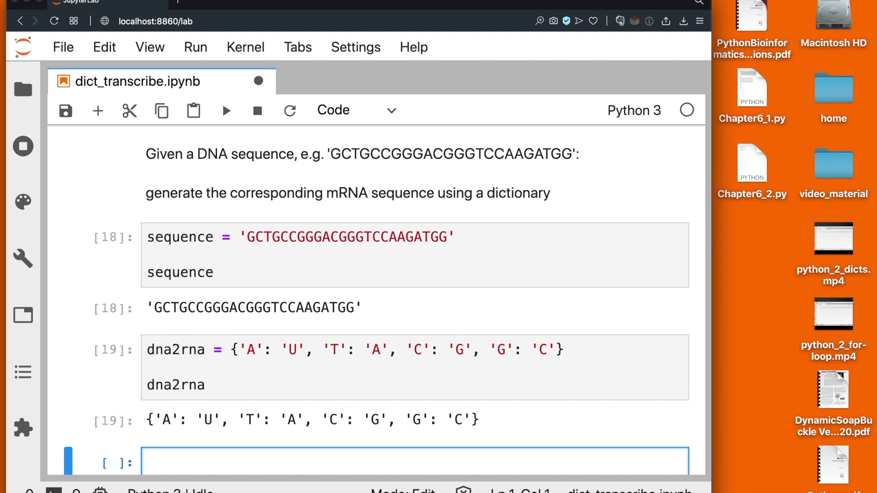
scroll(288, 266, "down", 5)
scroll(288, 267, "down", 3)
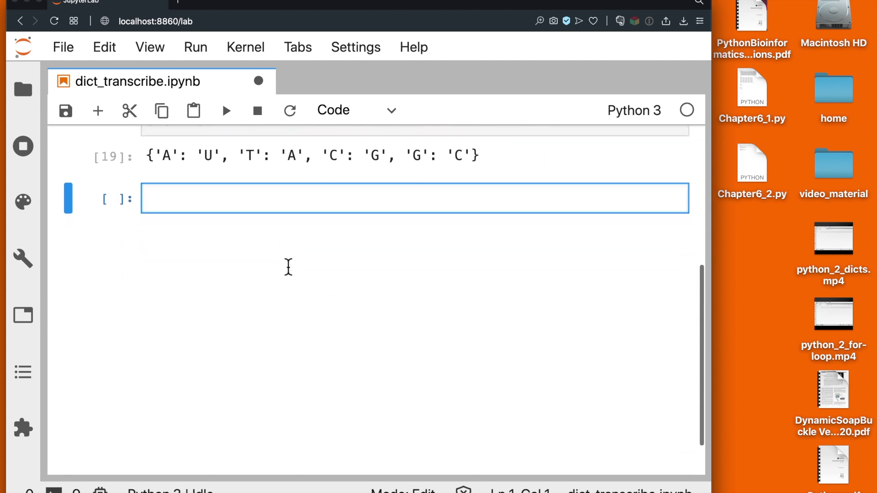
scroll(288, 266, "up", 2)
Step: Save the notebook, then run dna2rna['A'] to get 'U'
key("ctrl+s")
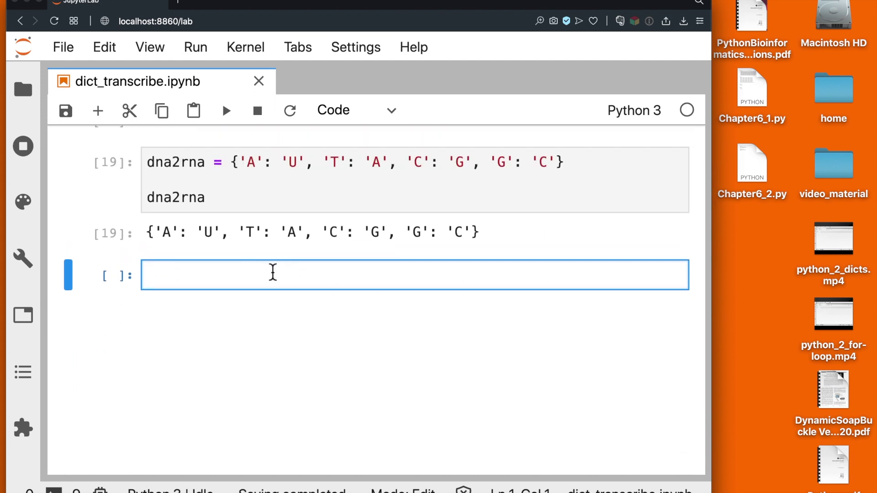
type("dn")
key("Tab")
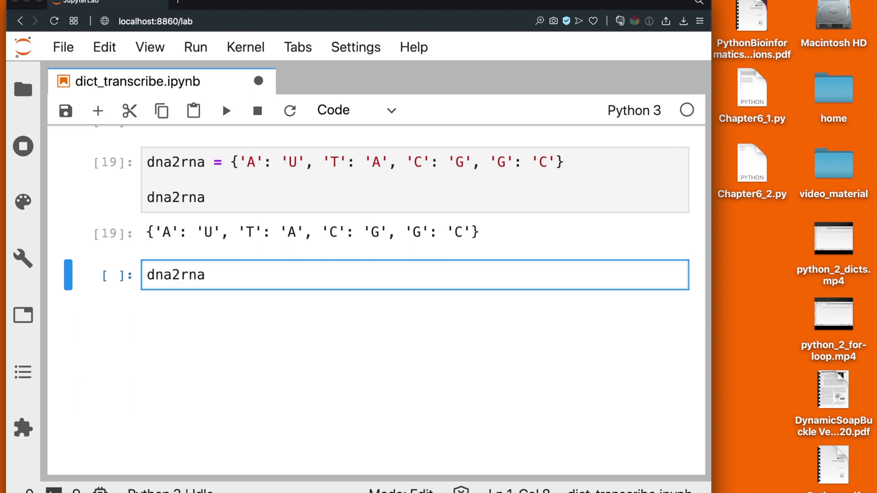
type("['A'")
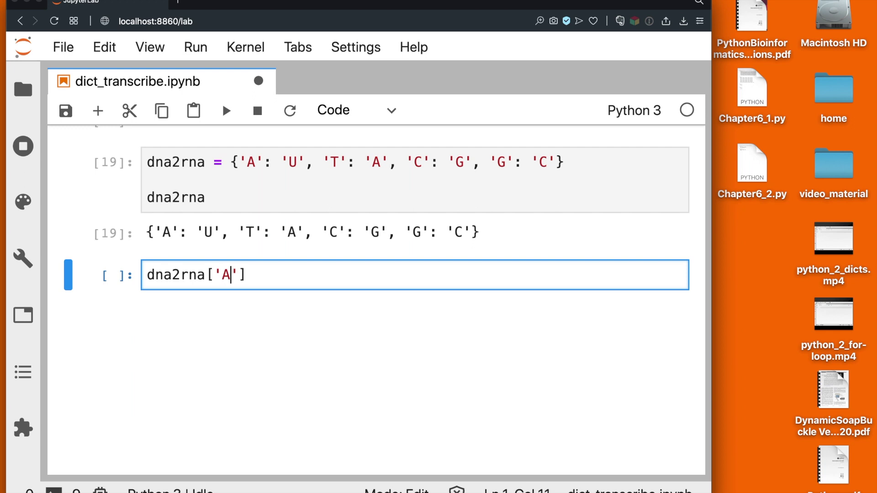
type("]")
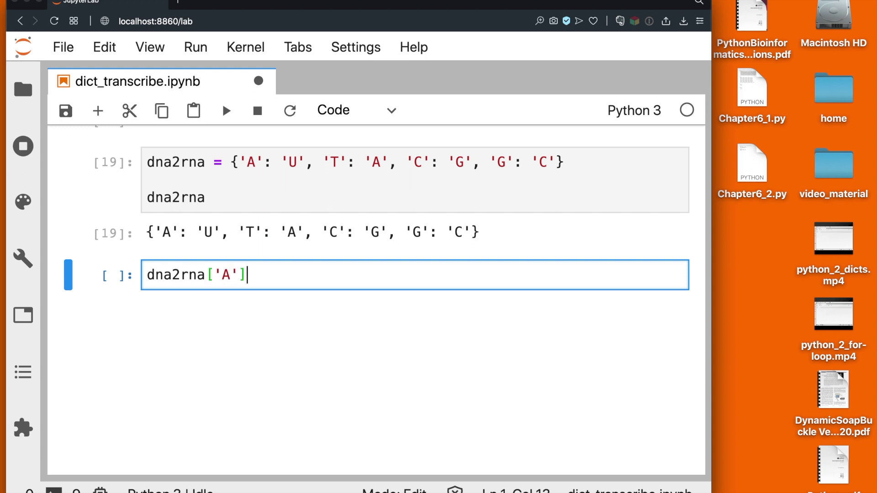
key("shift+Return")
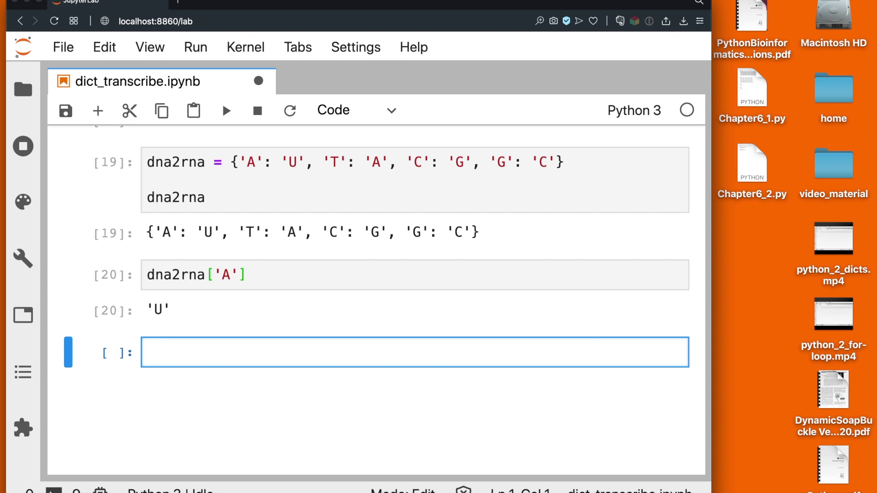
scroll(274, 271, "up", 5)
scroll(274, 271, "up", 3)
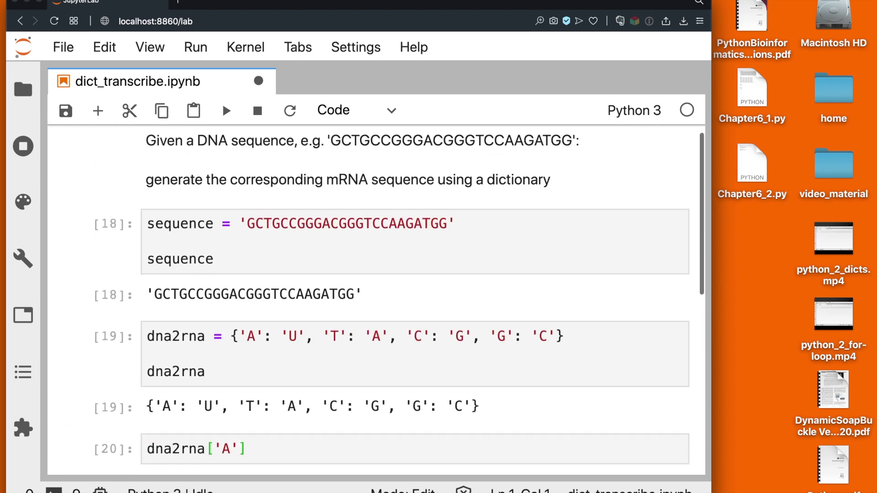
scroll(274, 271, "up", 1)
double_click(343, 231)
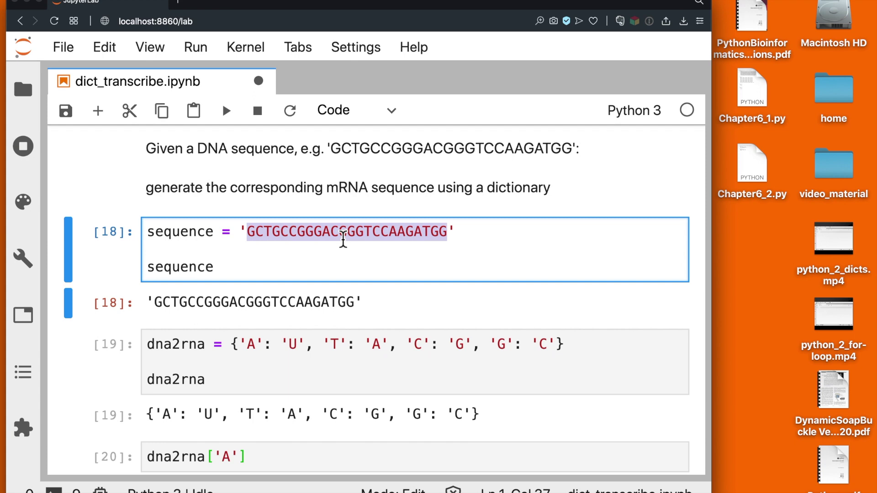
left_click(347, 250)
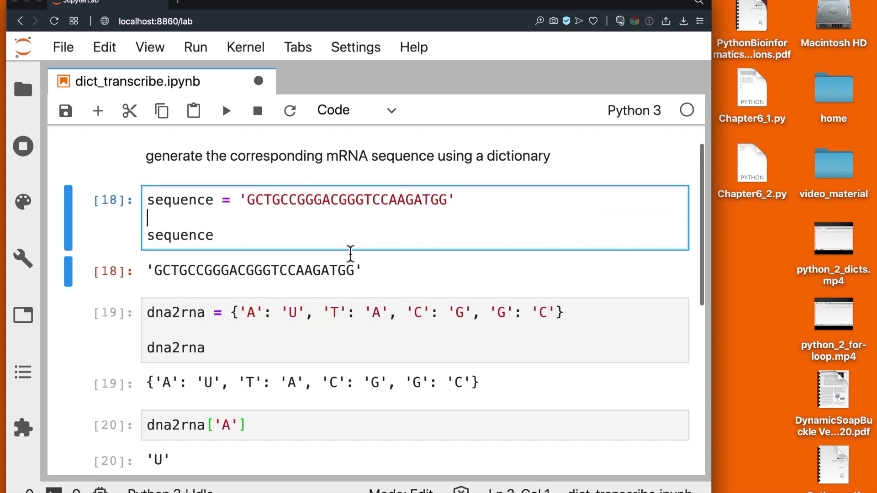
scroll(350, 254, "down", 10)
left_click(346, 251)
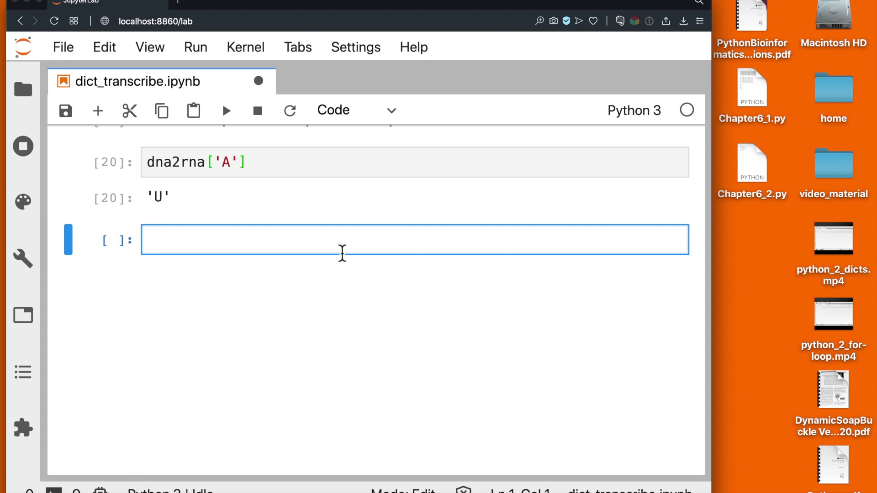
type("a, ")
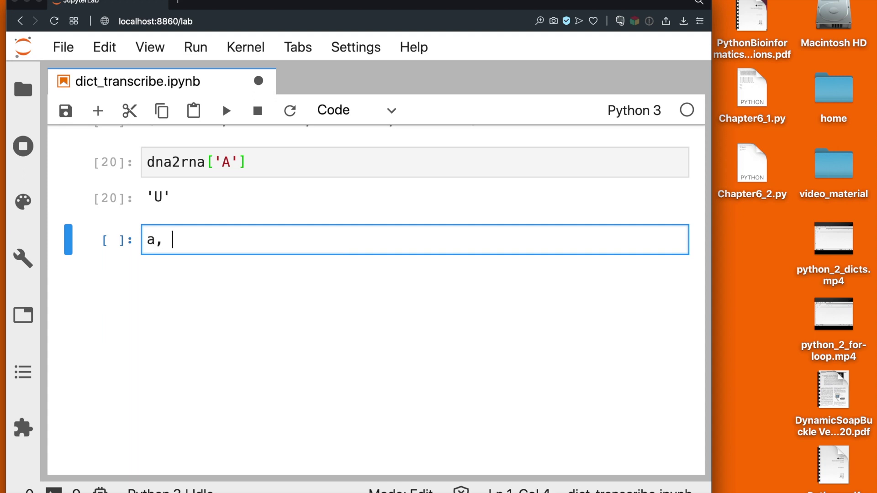
type("b")
type(" = ")
type("'a'")
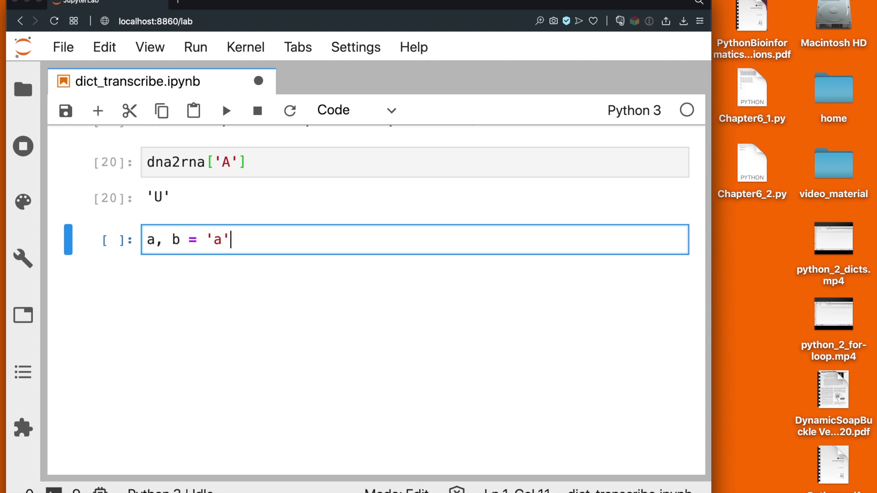
type(", 'b'")
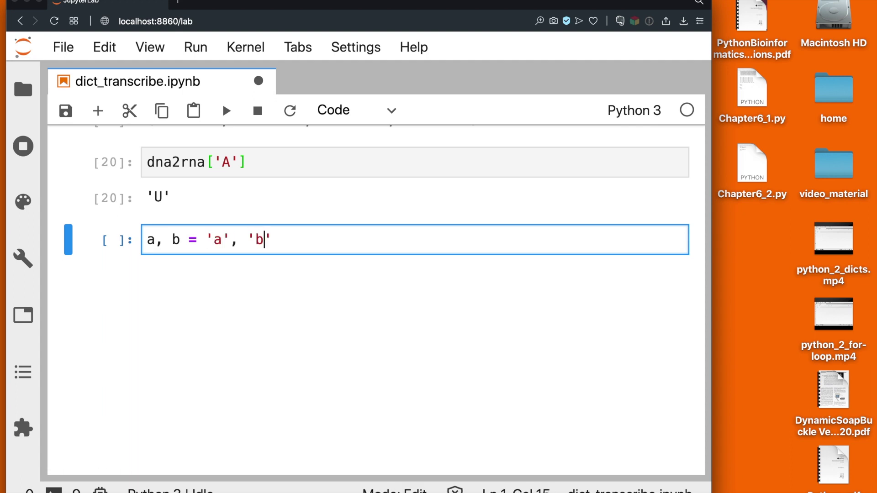
Step: Add print(a) below a += b and run the cell to print ab
key("Right")
key("Return")
key("Return")
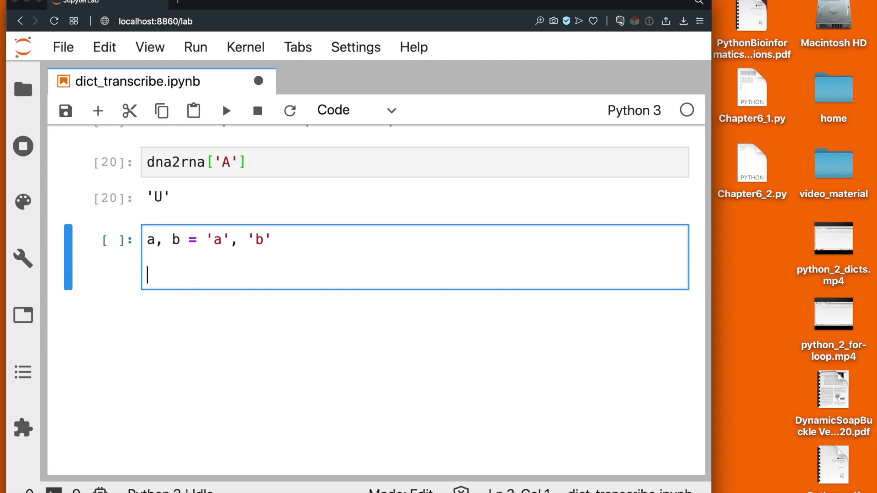
type("a ")
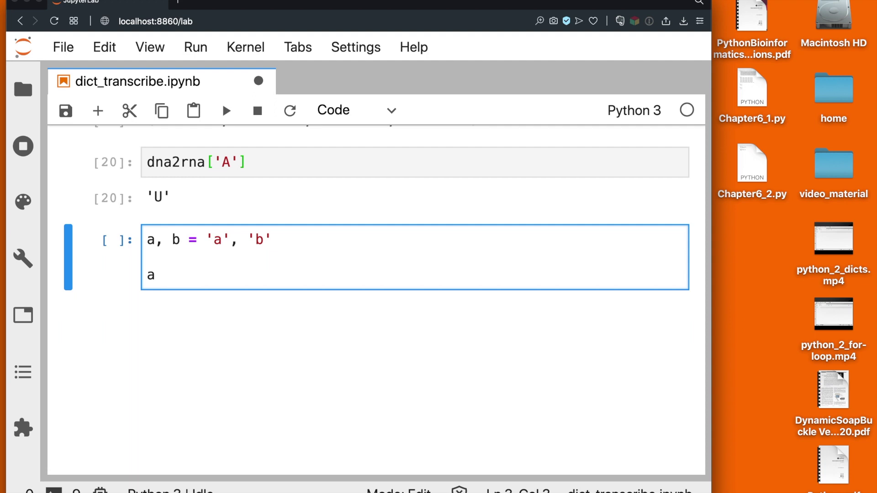
type("+")
type("=")
type(" b")
key("Return")
key("Return")
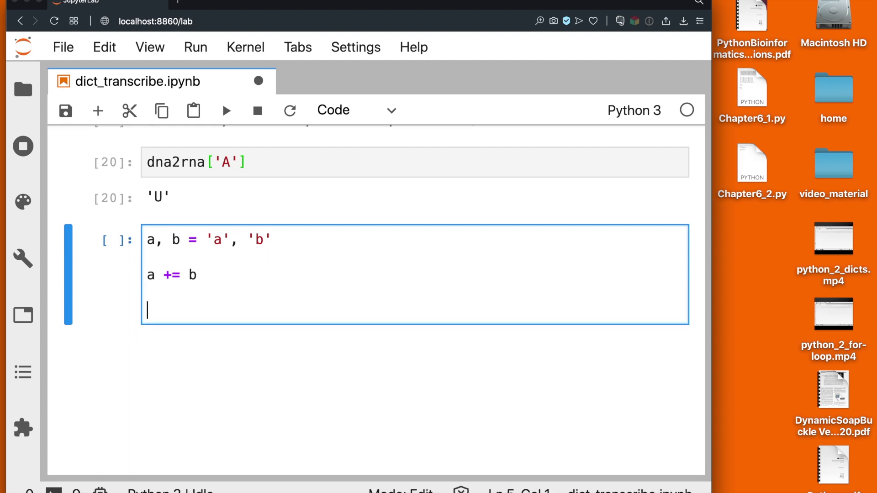
type("print")
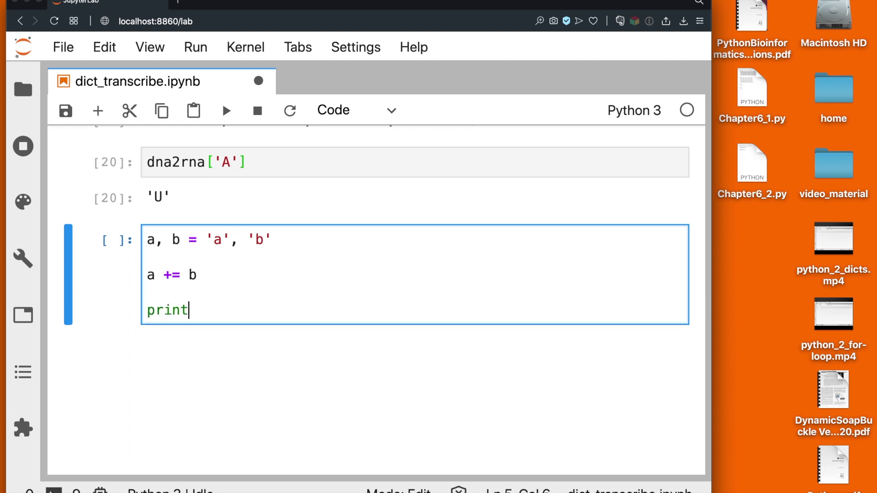
type("(a)")
key("Return")
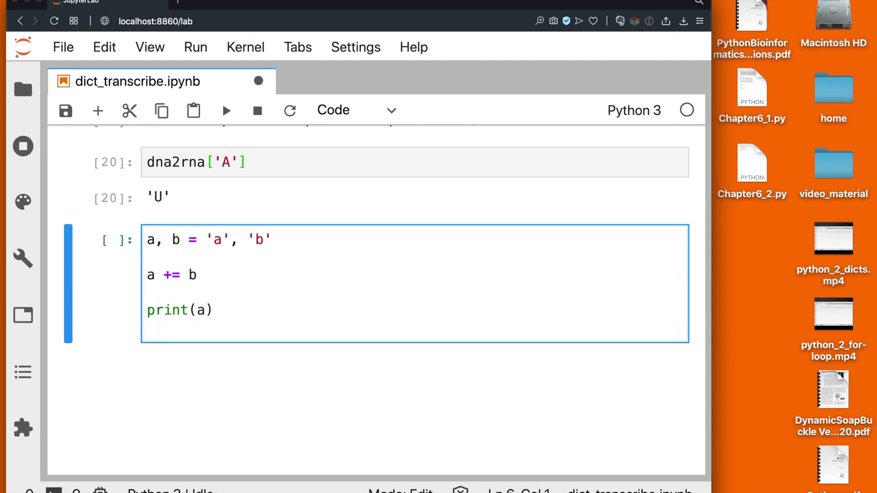
key("shift+Return")
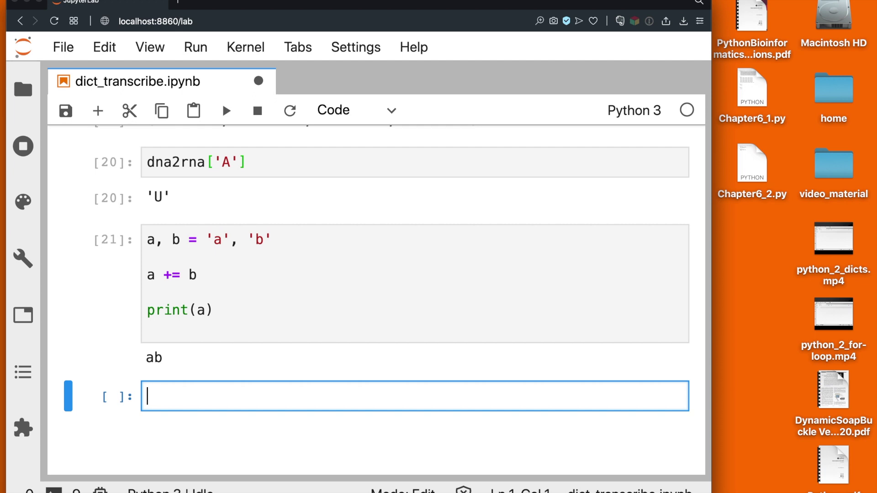
left_click(165, 275)
Step: Duplicate the a += b line and rerun the cell to print abb
triple_click(175, 275)
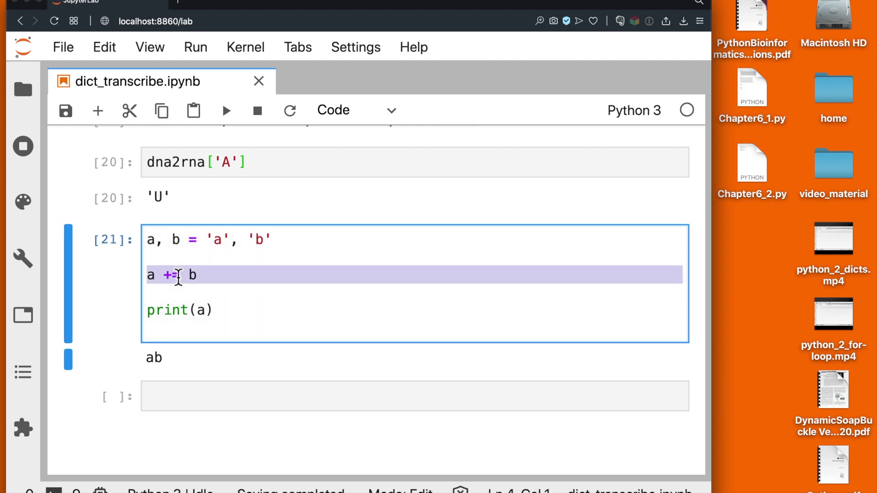
key("ctrl+c")
left_click(149, 292)
key("ctrl+v")
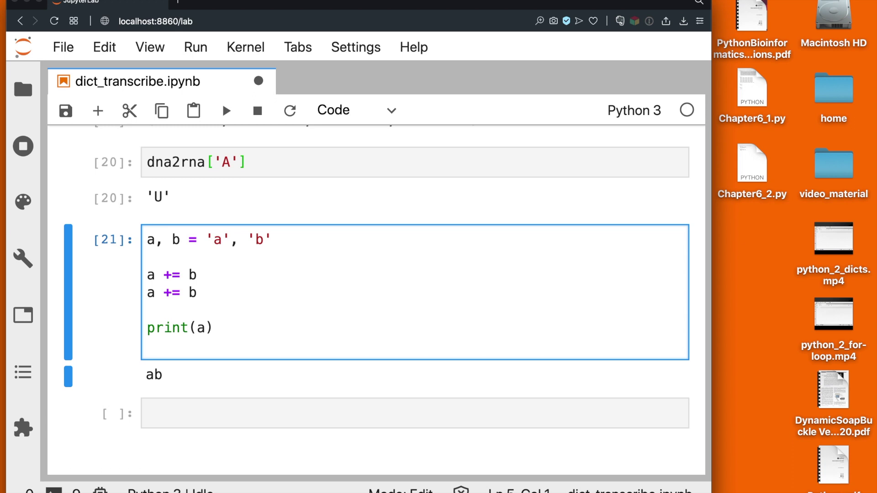
key("shift+Return")
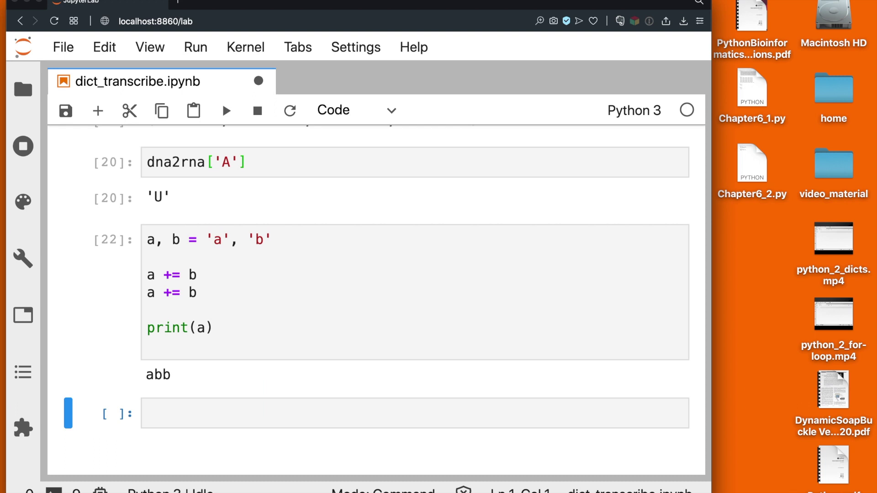
scroll(384, 294, "down", 8)
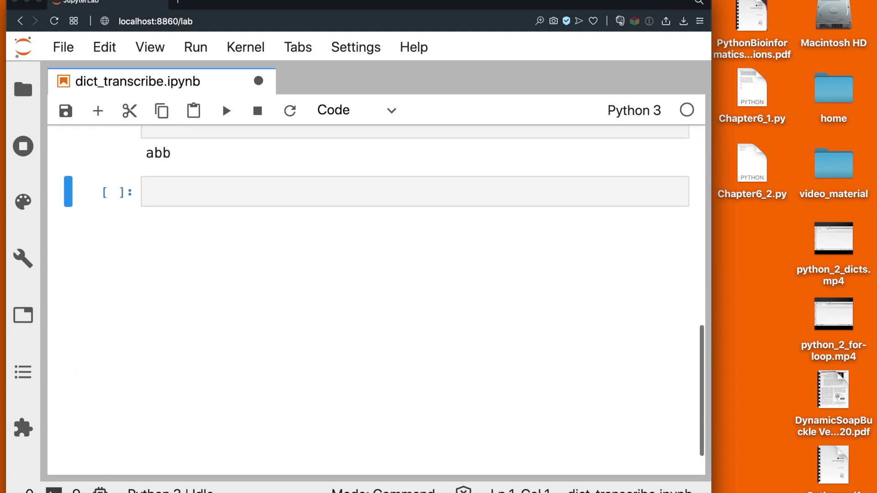
Step: Start the cell with rna_seq = str() and a for loop over sequence
left_click(240, 155)
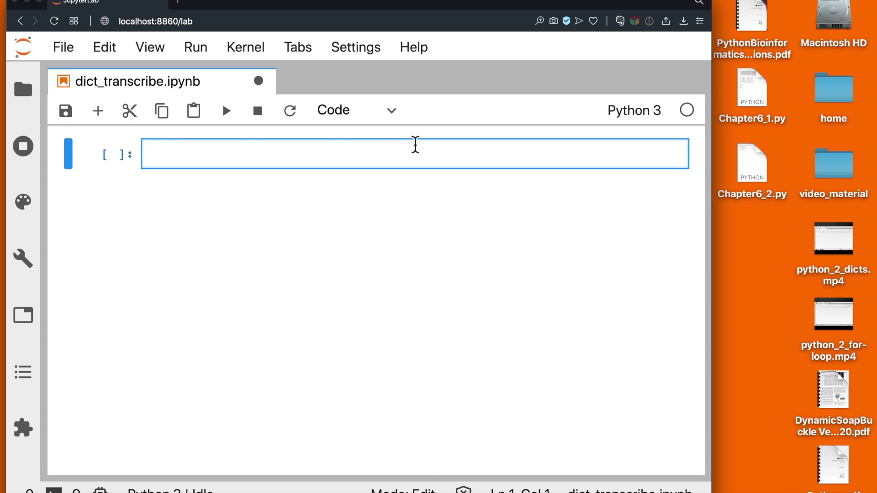
type("rna_se")
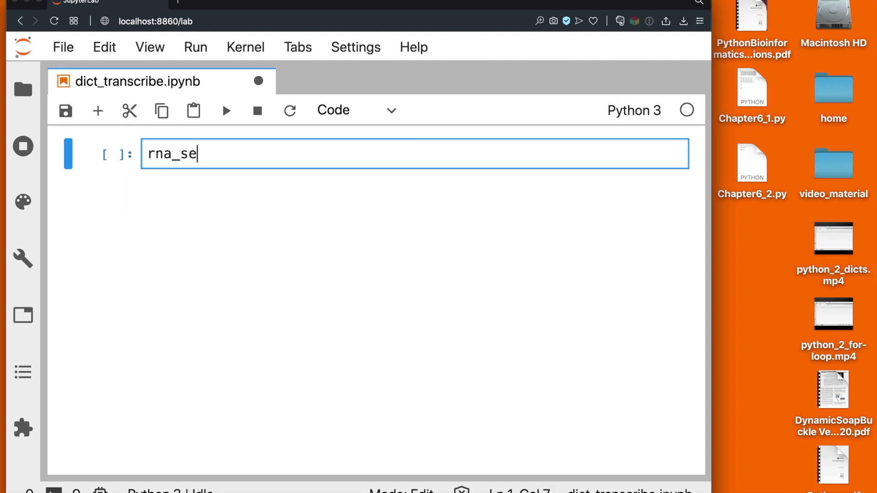
type("q")
type(" = ")
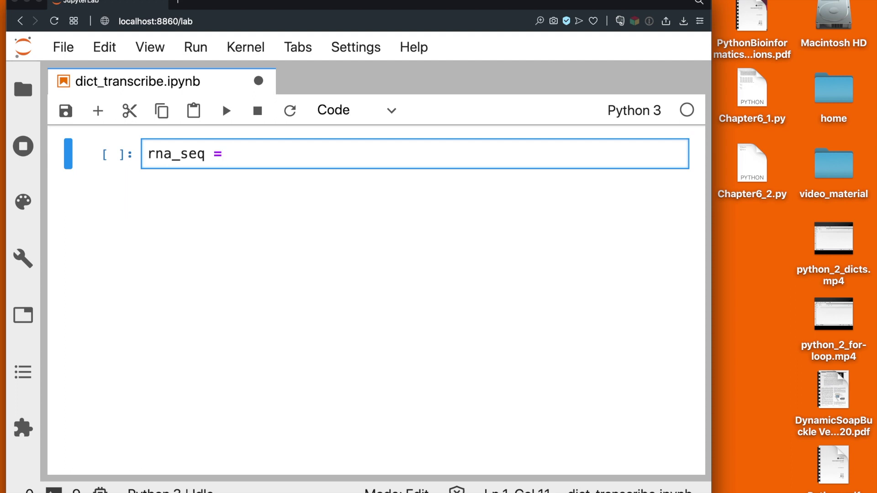
type("str()")
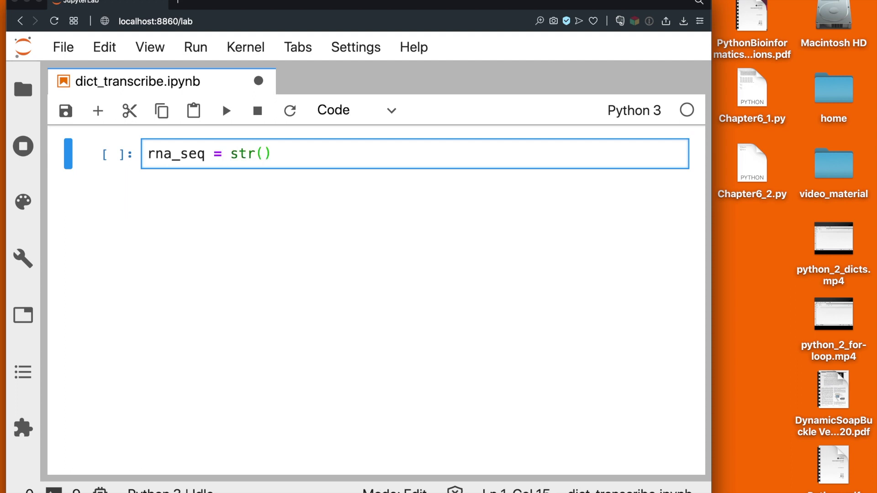
key("Return")
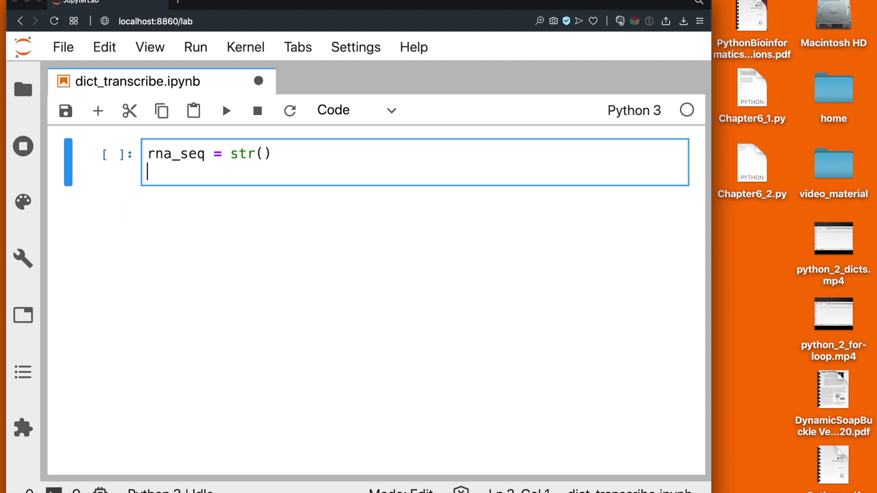
key("Return")
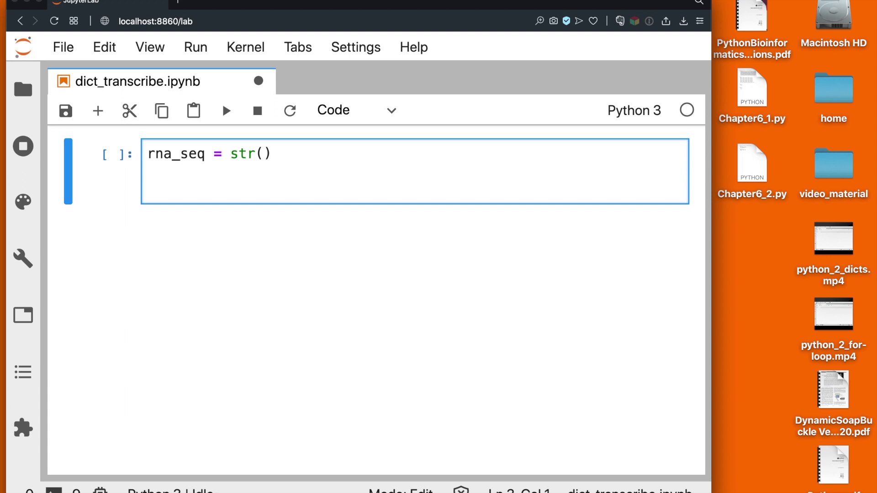
type("for")
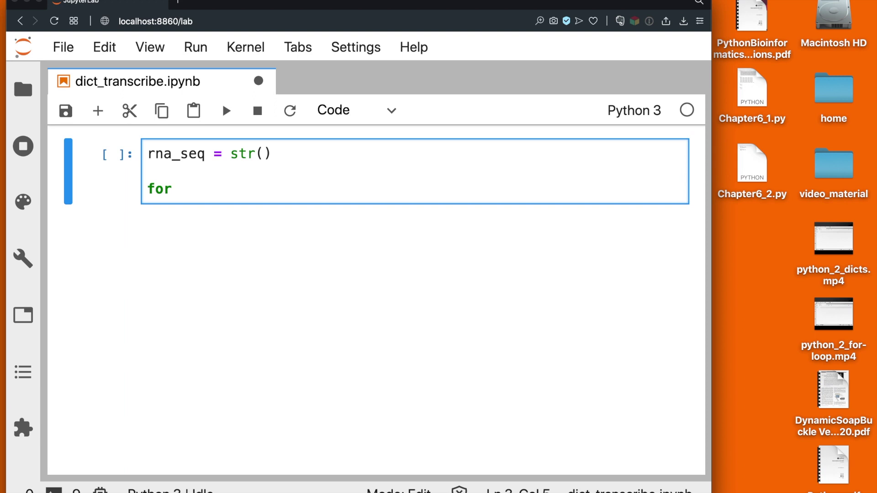
type("nucl")
type("eotide ")
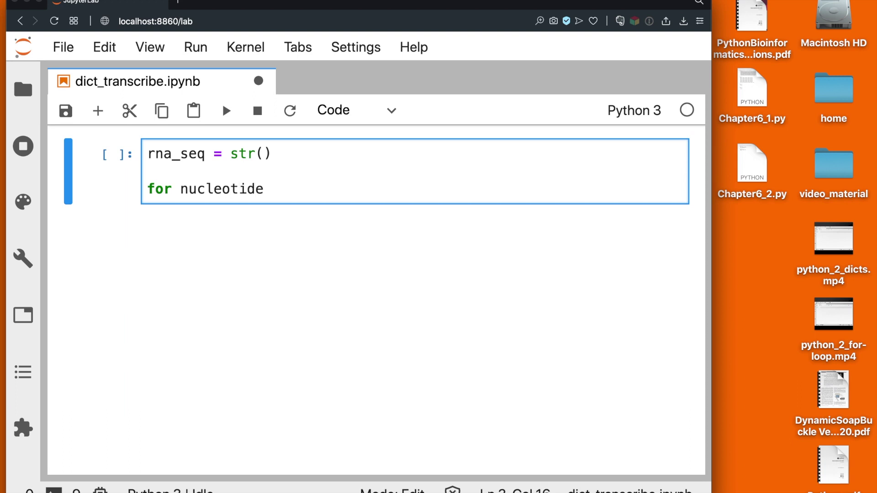
type("in s")
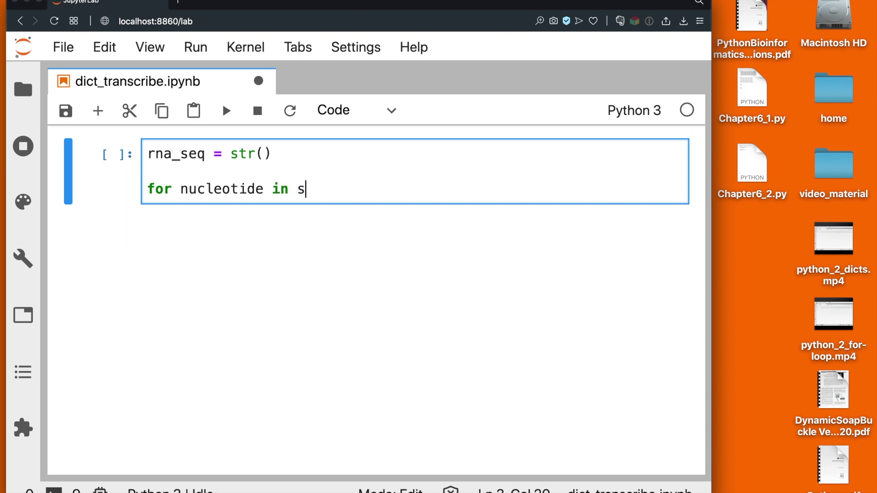
type("w")
key("BackSpace")
type("eq")
type("uence")
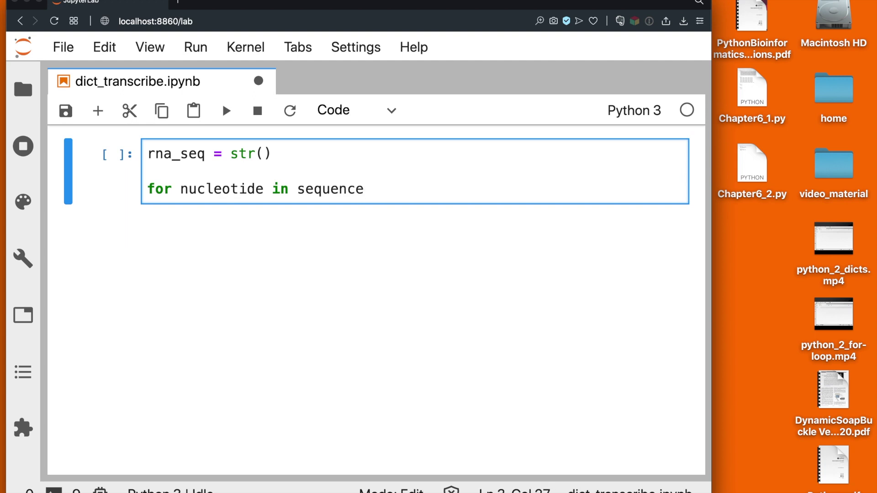
type(":")
key("Return")
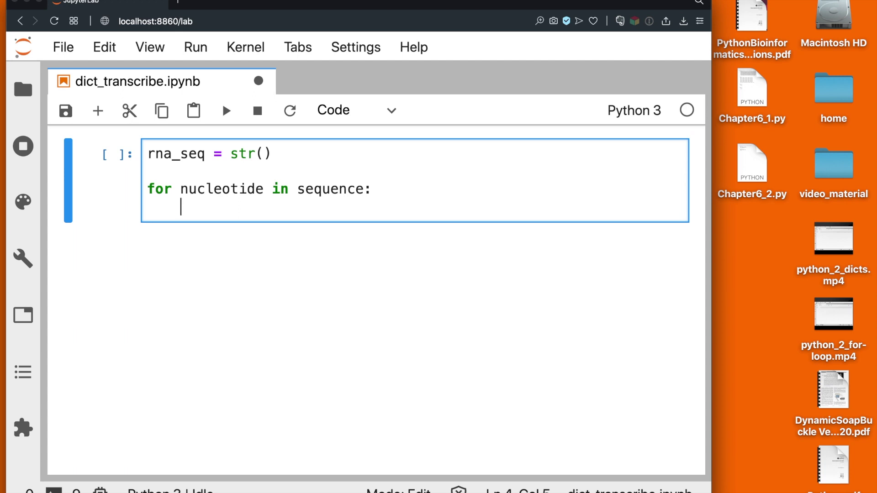
type("dna2rna")
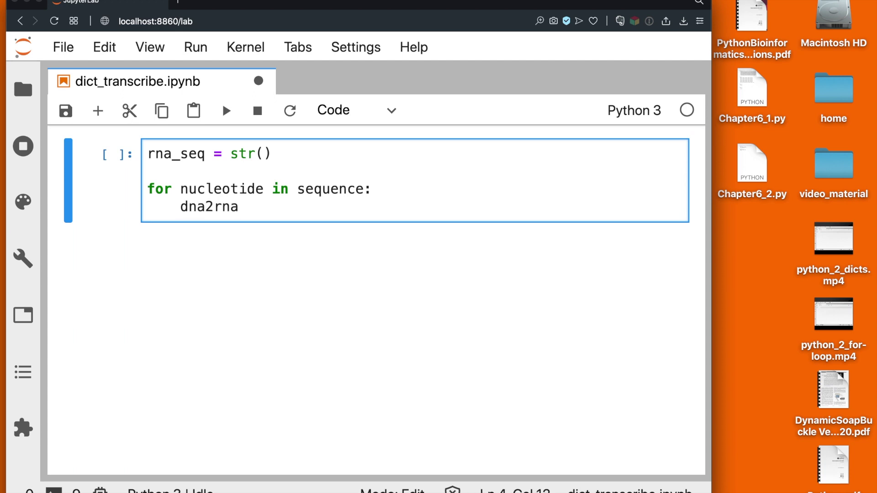
type("[")
type("nucleoti")
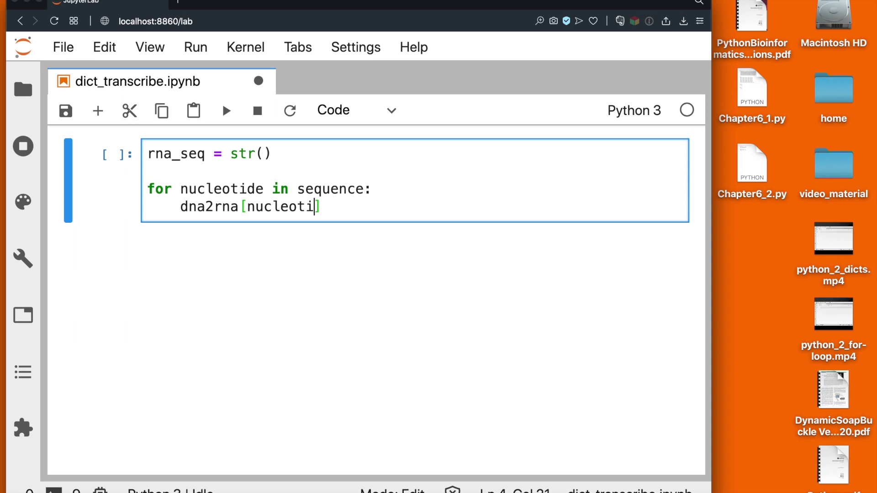
type("de")
Step: Finish the loop body as rna_seq += dna2rna[nucleotide], save, and add blank lines
key("Left")
key("Left")
key("Left")
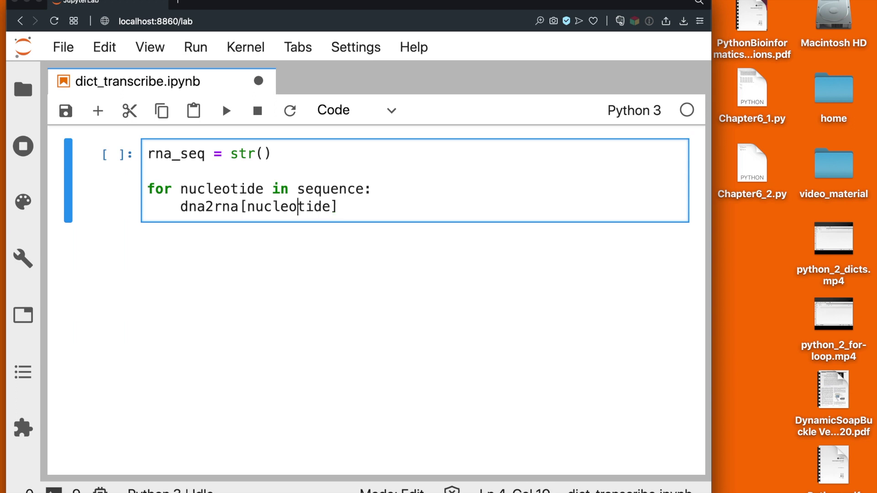
key("Left")
key("Left")
key("Left")
key("Left")
key("Left")
key("Left")
key("Left")
key("Left")
key("Left")
key("Left")
key("Left")
key("Left")
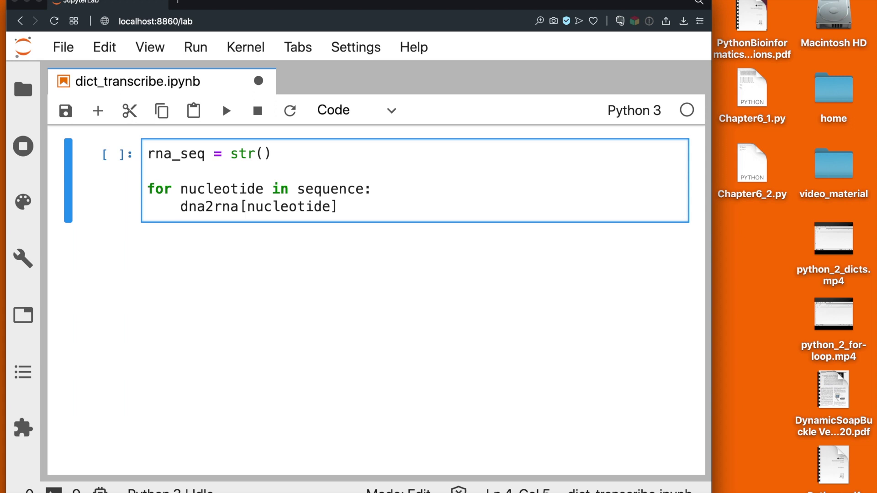
type("rna_")
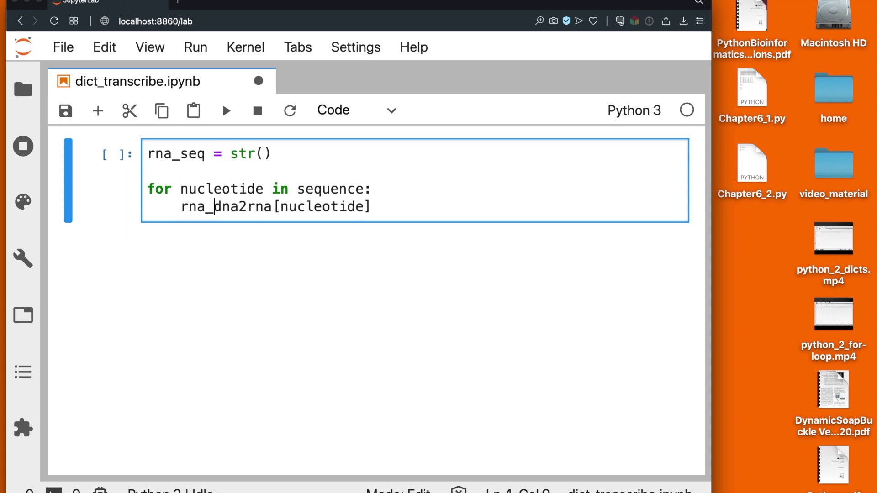
type("seq")
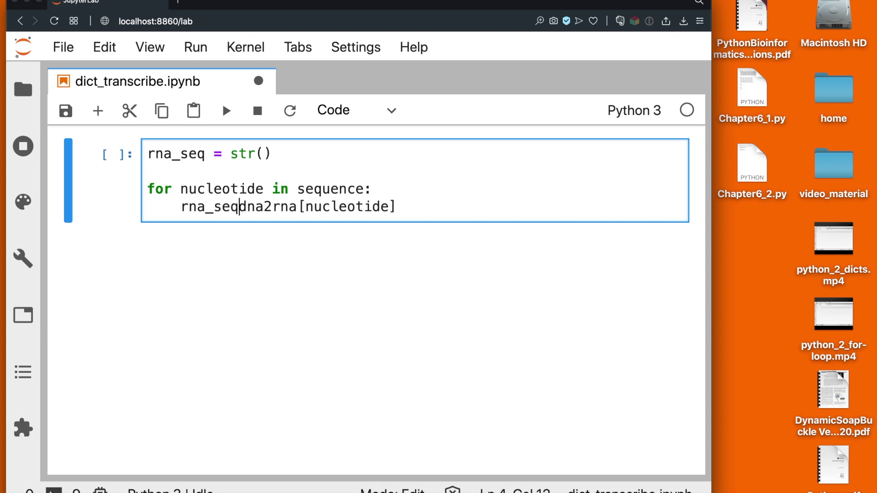
type(" +")
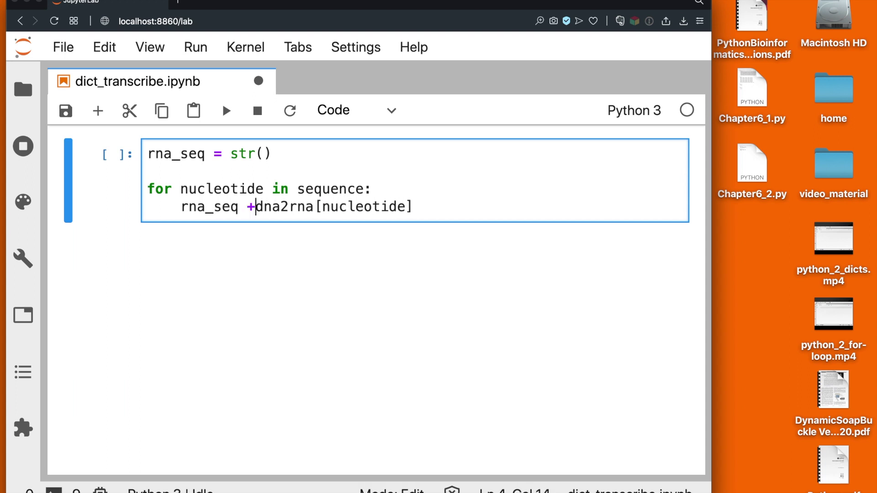
type("=")
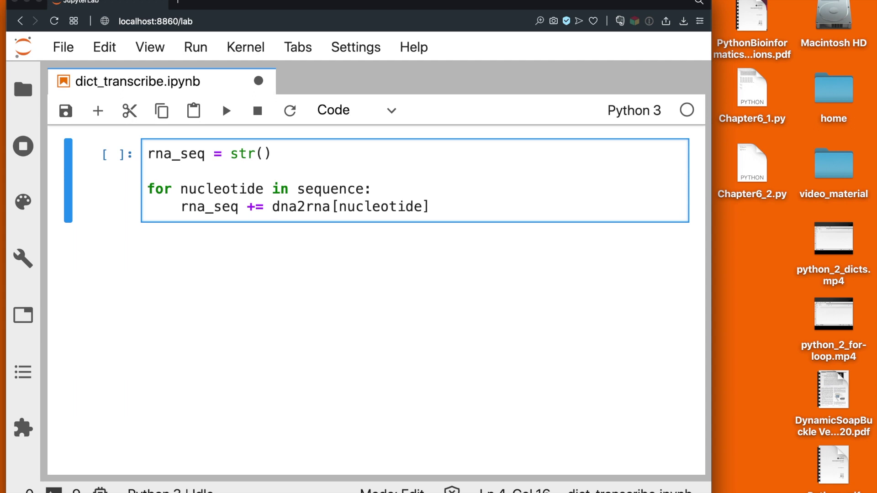
key("ctrl+s")
key("End")
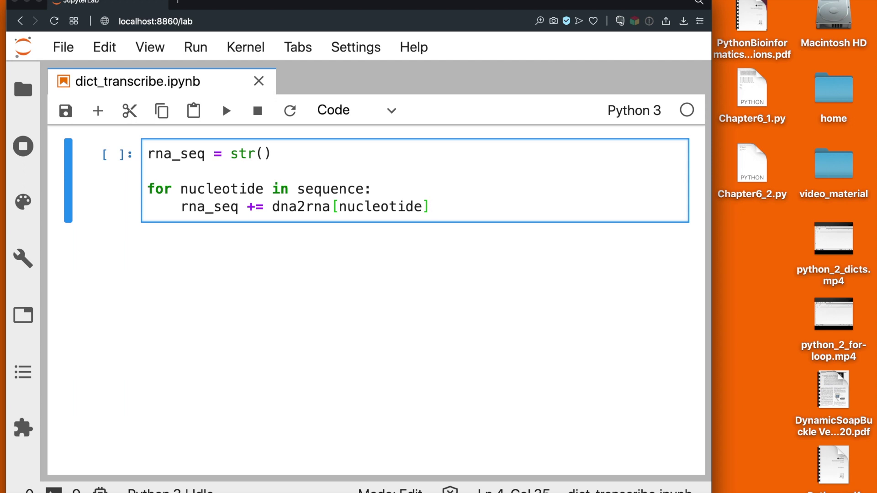
key("Return")
key("BackSpace")
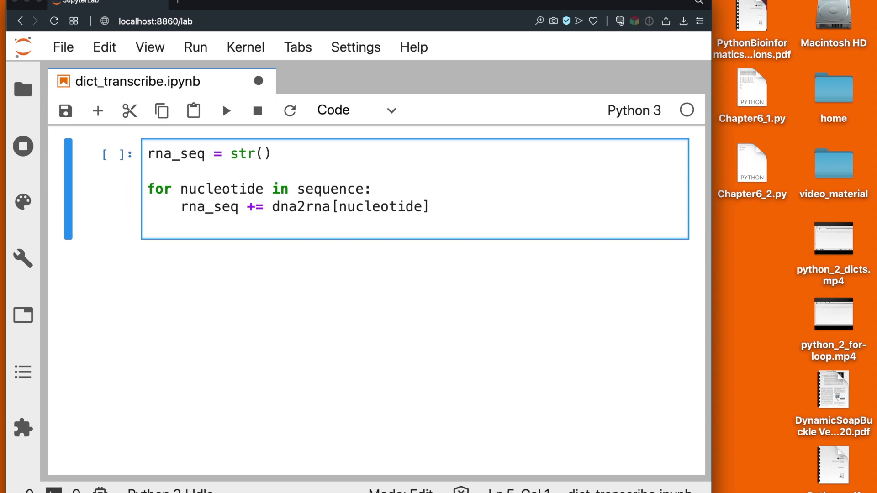
key("Return")
Step: Write two print lines after the loop for sequence and rna_seq
key("BackSpace")
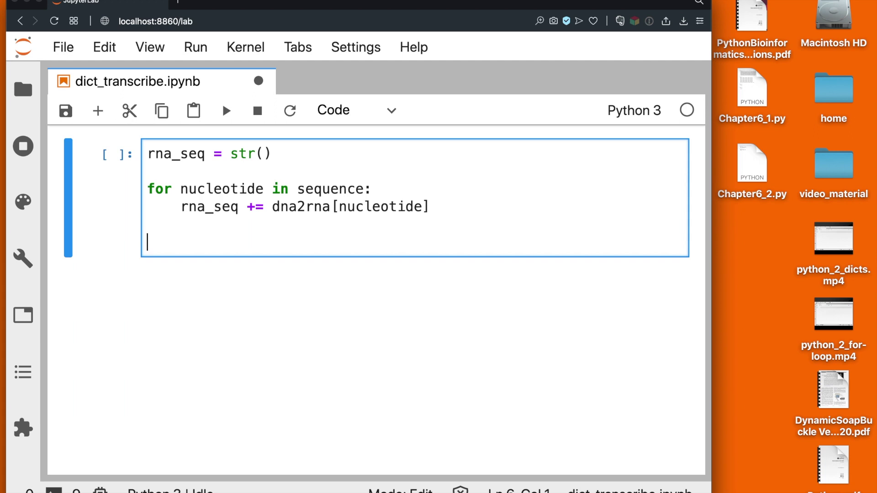
type("print")
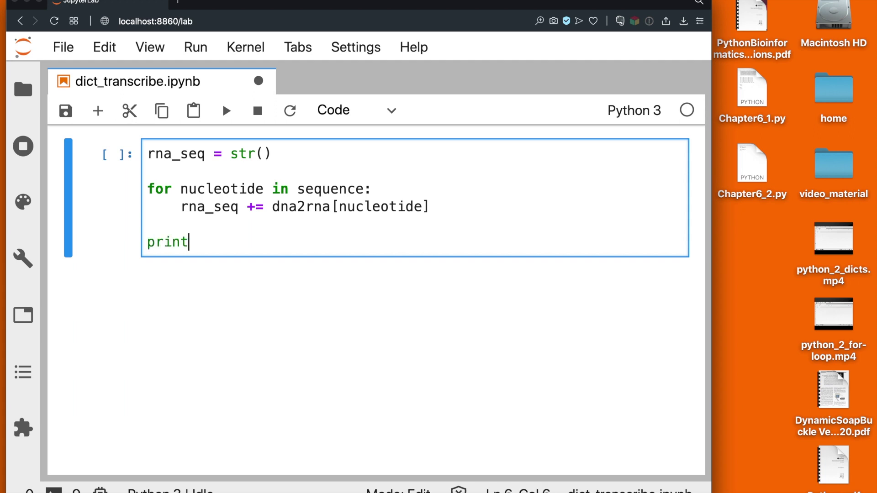
type("(")
type("sequence")
key("Right")
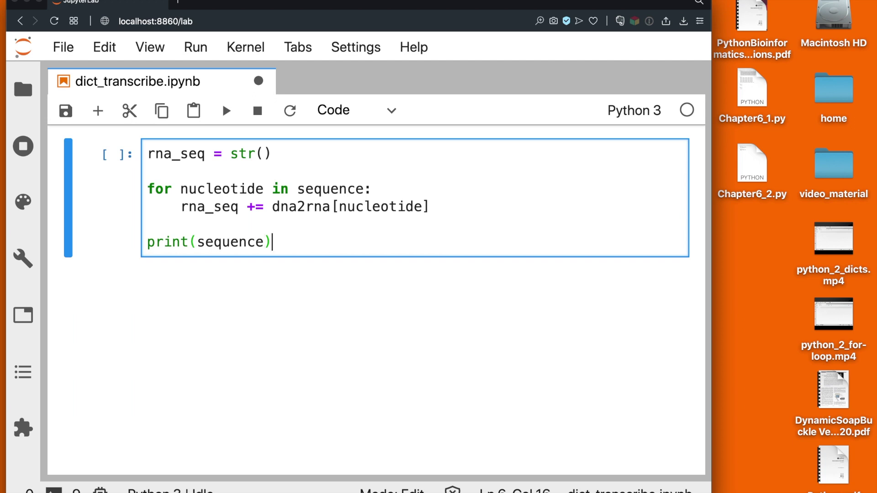
key("Return")
type("prin")
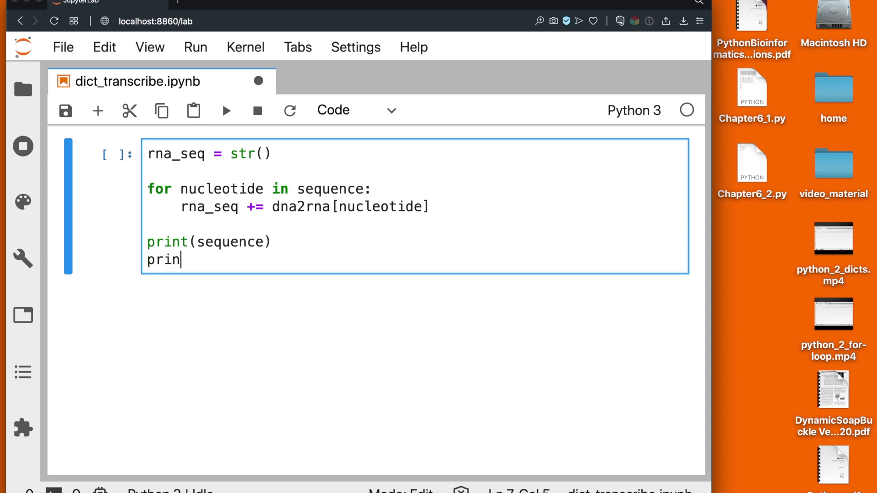
type("t{")
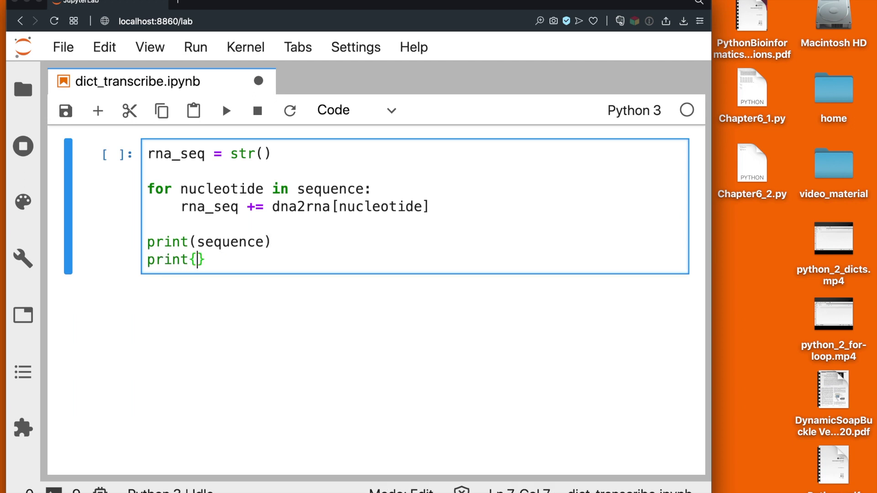
key("BackSpace")
key("Right")
key("BackSpace")
type("(rn")
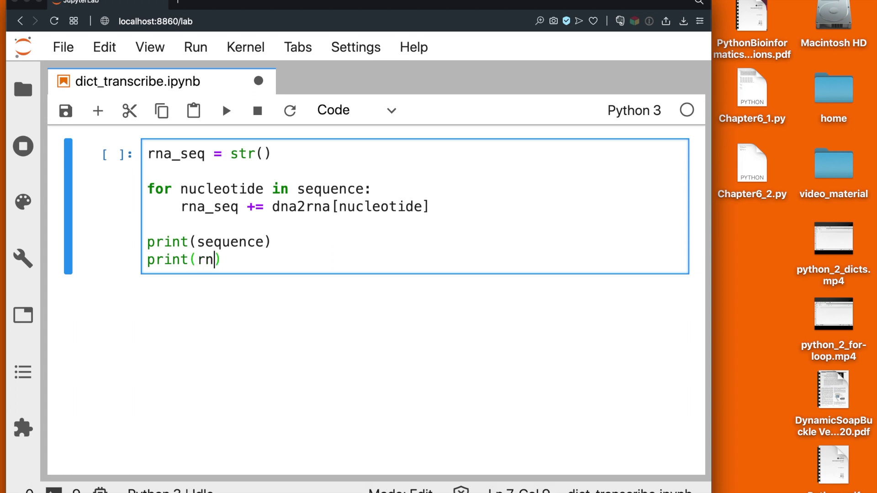
type("a_seq")
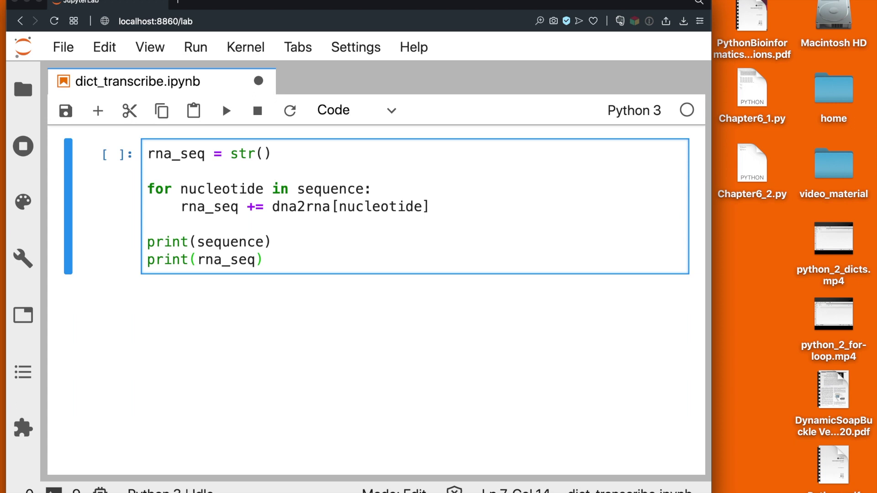
Step: Fill in the ' DNA' and 'mRNA' labels and run the cell
key("Up")
key("Left")
key("Left")
key("Left")
key("Left")
key("Left")
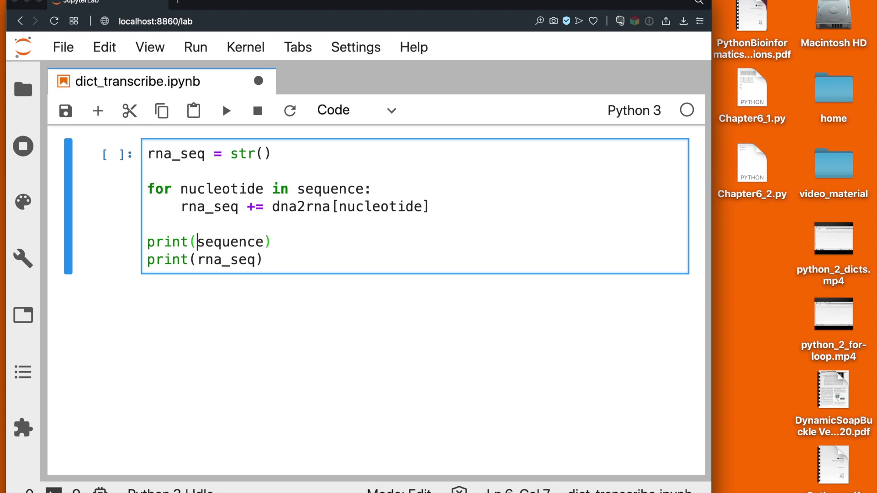
type("',")
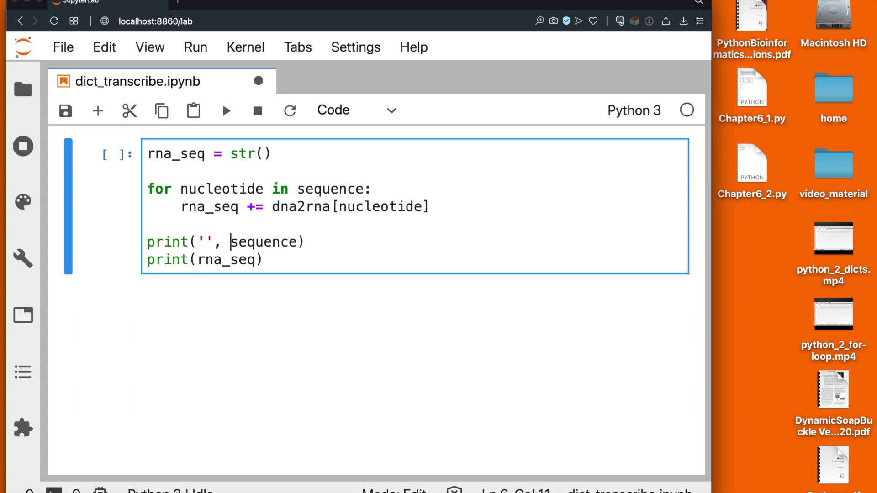
key("Down")
key("Left")
key("Left")
key("Left")
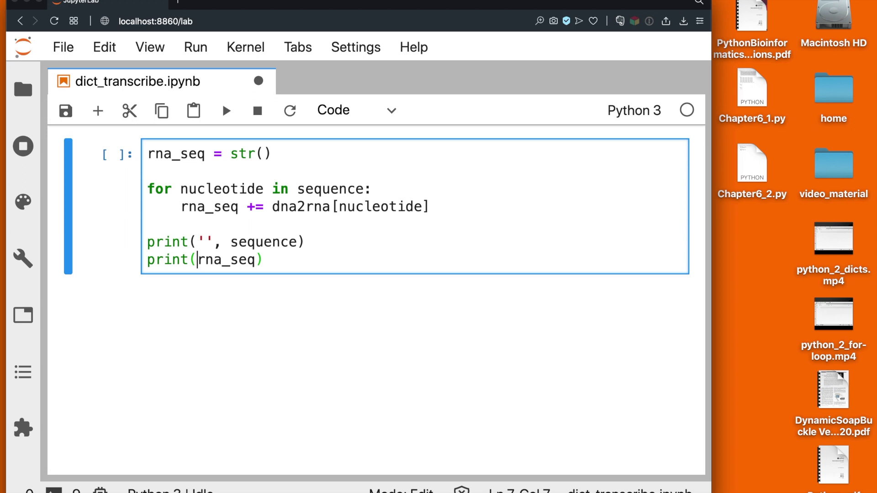
type("'',")
key("Left")
key("Left")
key("Left")
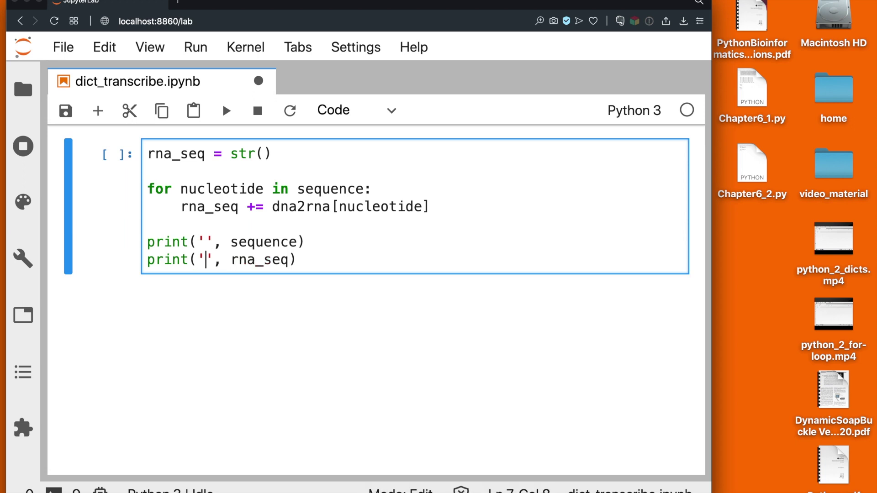
key("Up")
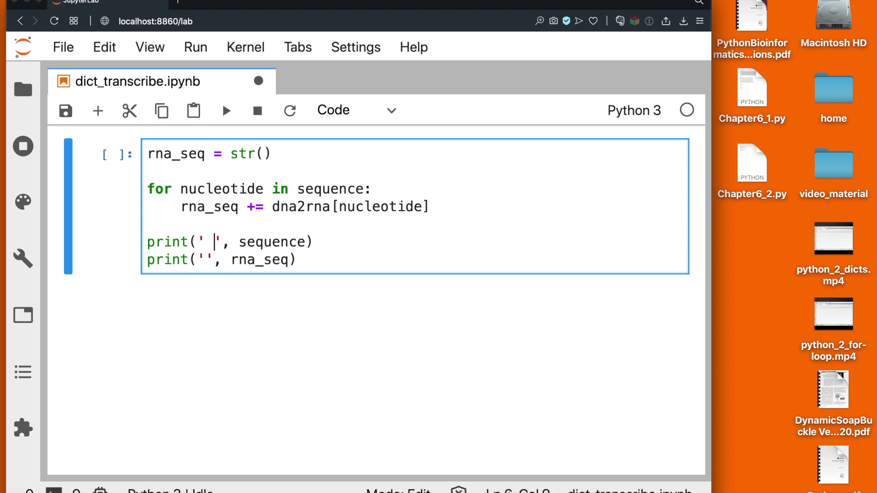
type("DNA")
key("Down")
key("Left")
key("Left")
key("Left")
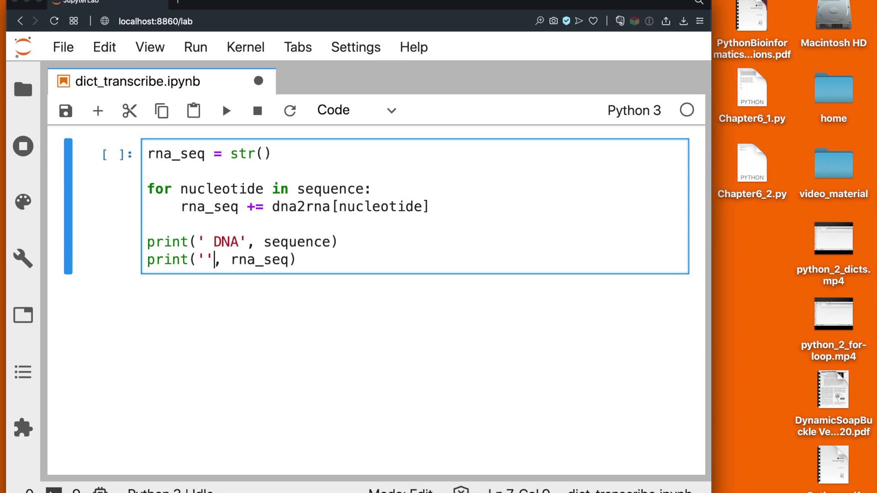
type("mRNA")
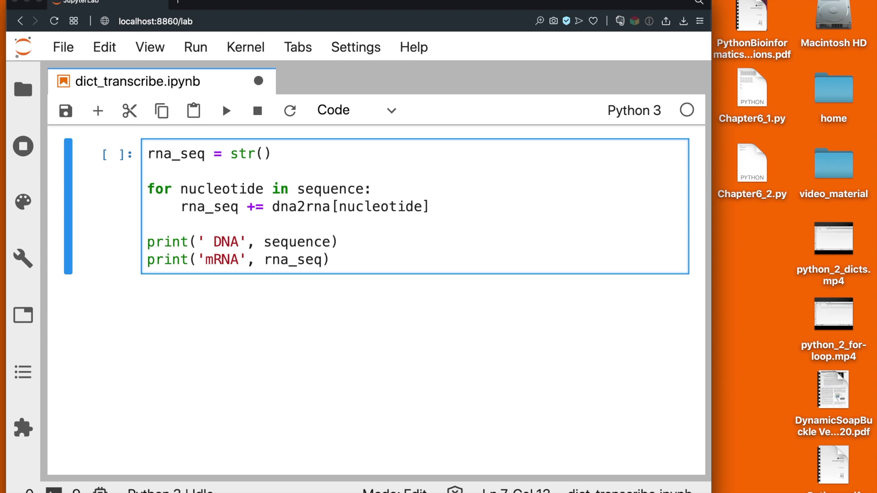
key("shift+Return")
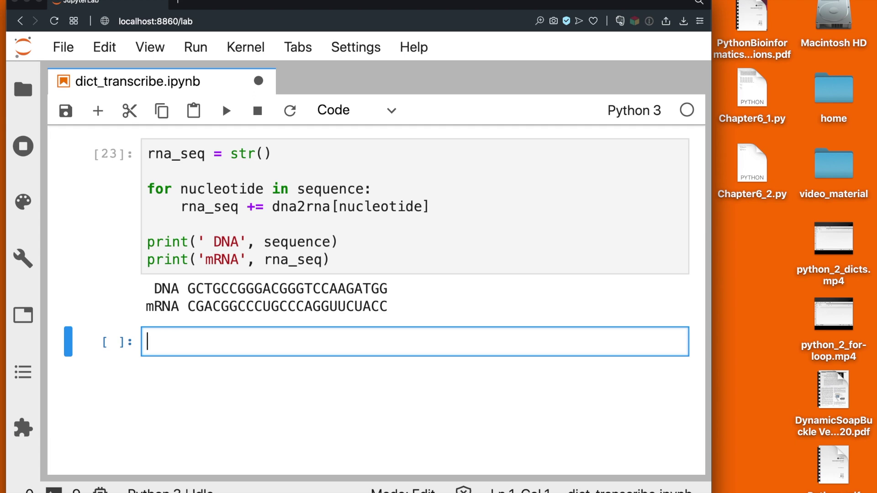
scroll(377, 274, "up", 10)
scroll(377, 274, "up", 3)
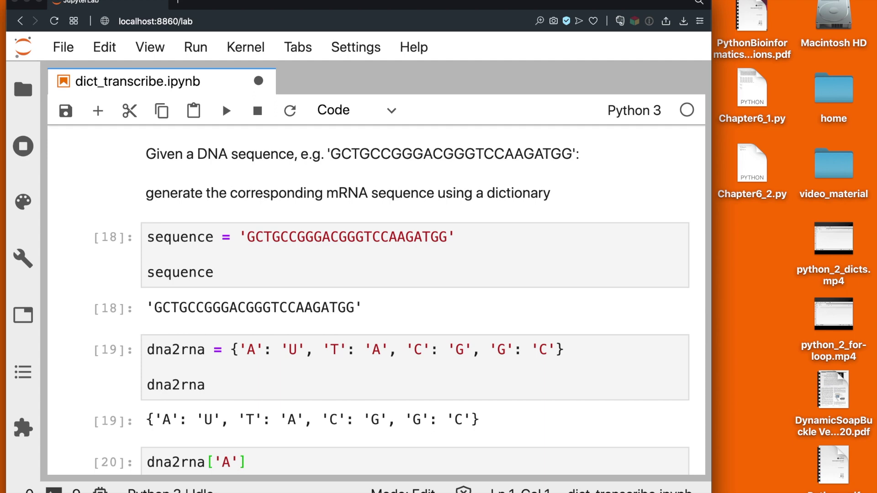
scroll(377, 274, "down", 15)
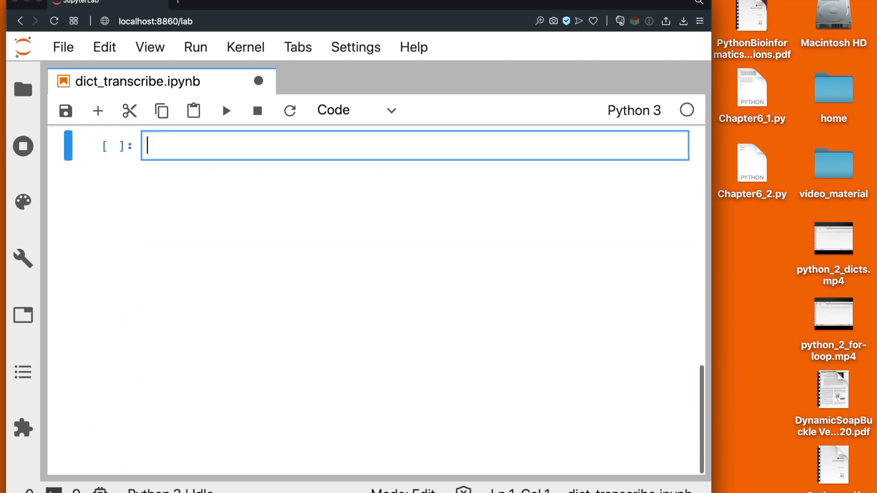
scroll(377, 275, "up", 3)
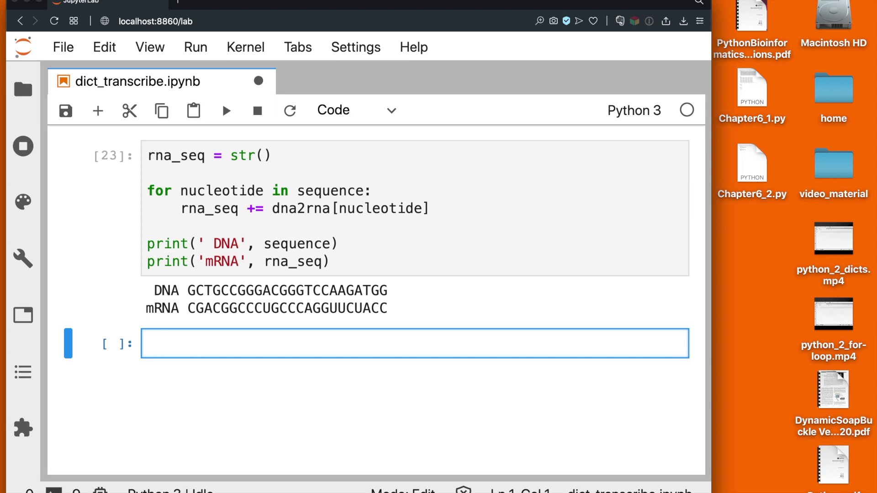
Step: Save dict_transcribe.ipynb after scrolling through the notebook
key("super+s")
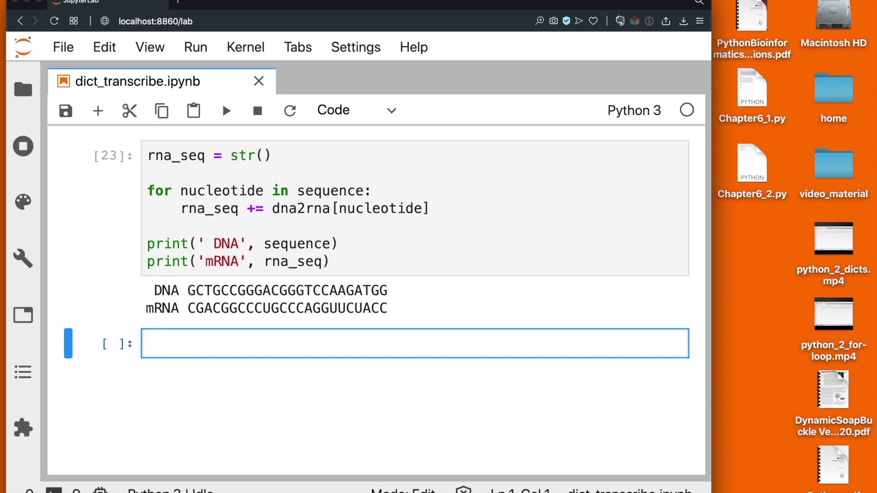